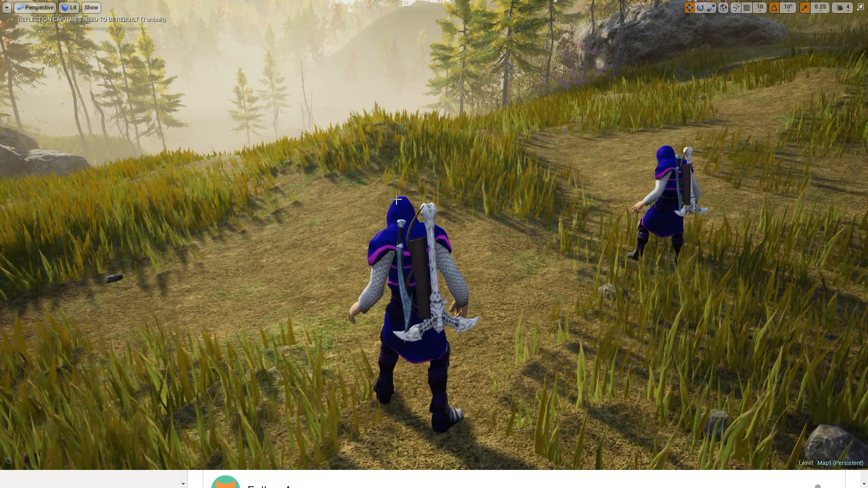
key(1)
key(w)
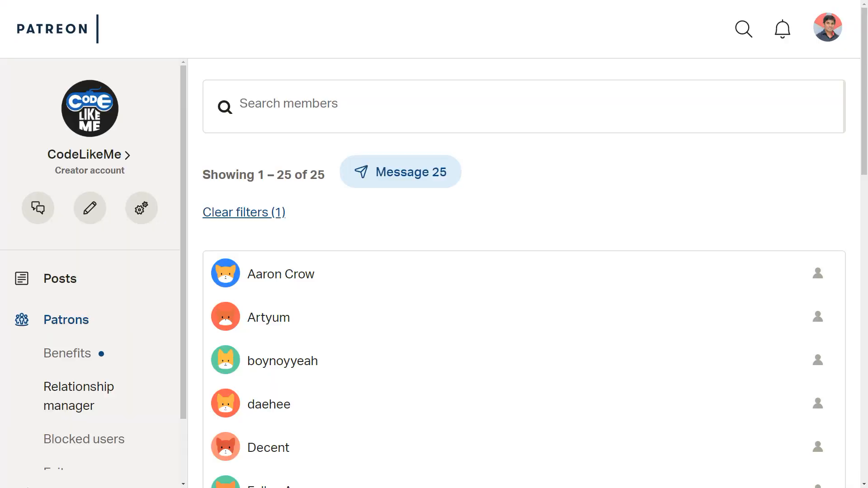
Look through the list of members on the Patreon patrons page
scroll(306, 311, down, 5)
scroll(309, 309, down, 10)
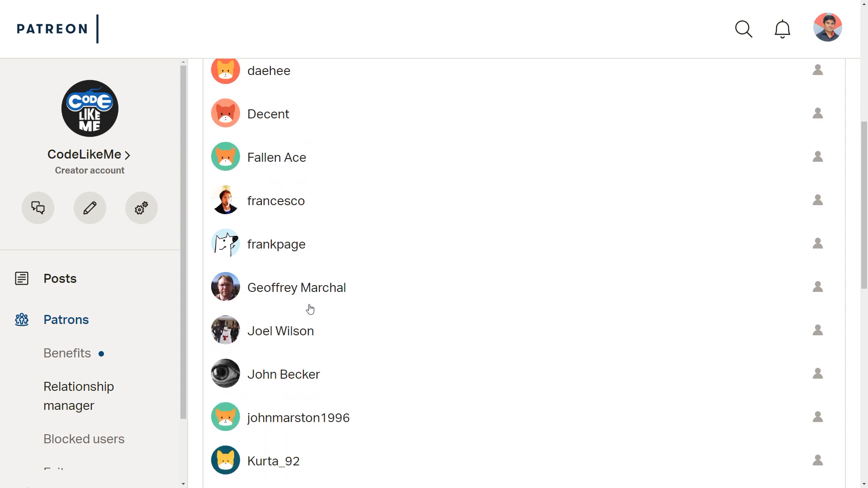
scroll(310, 309, down, 4)
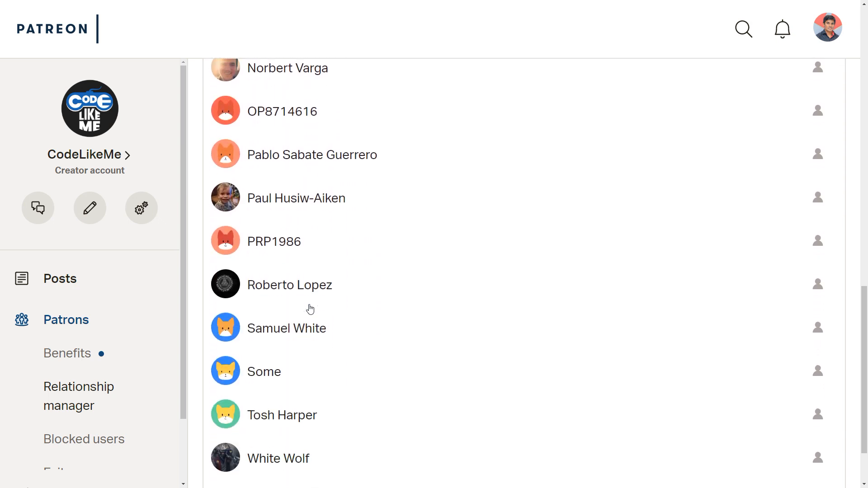
scroll(311, 309, up, 2)
scroll(311, 308, up, 12)
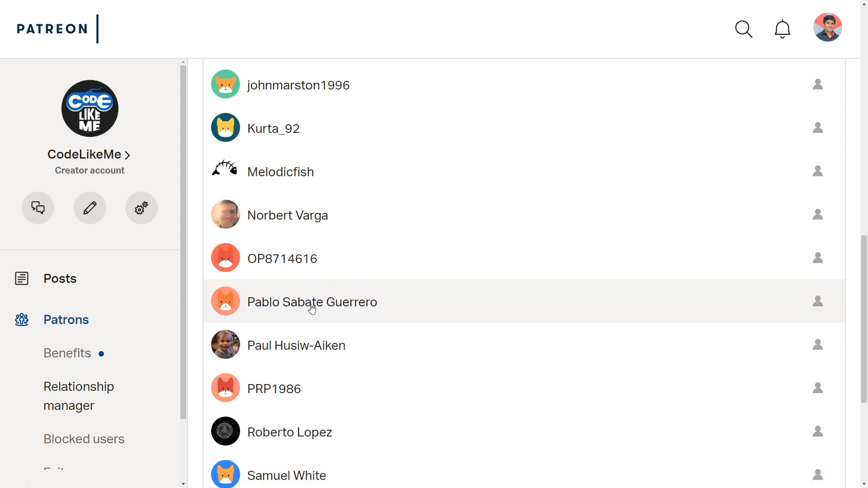
scroll(313, 308, up, 5)
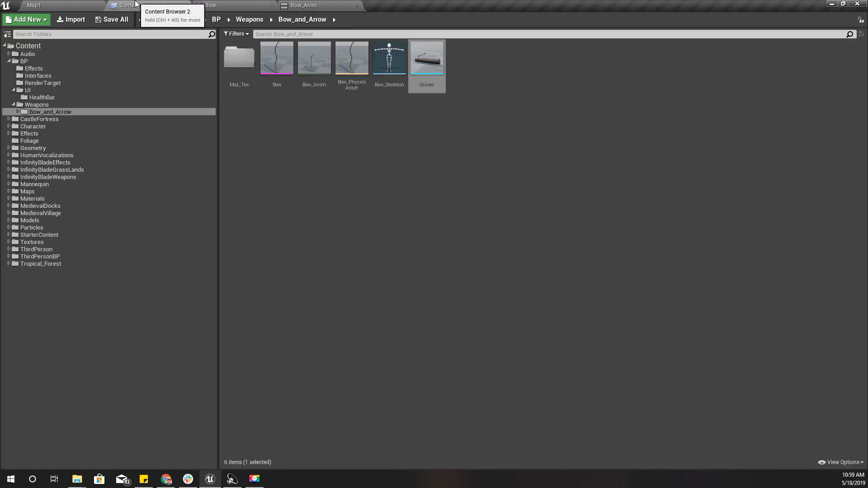
Open the Ch_Human blueprint from the Character/Human content folder
click(47, 126)
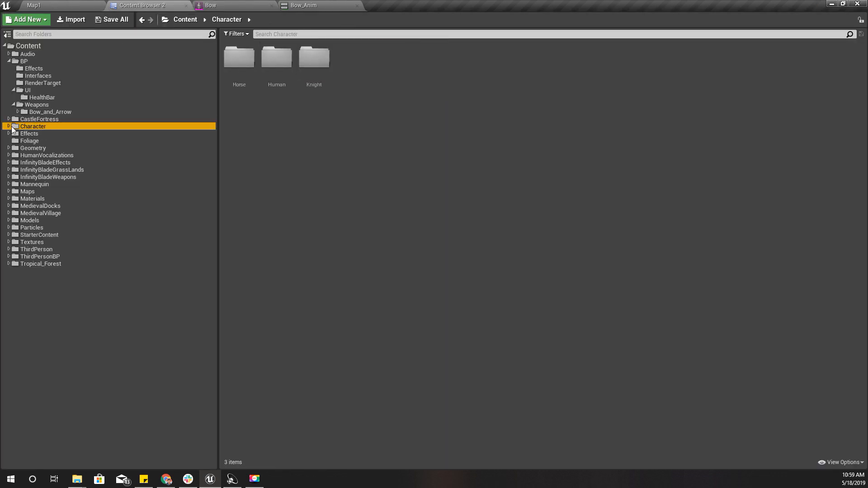
click(9, 126)
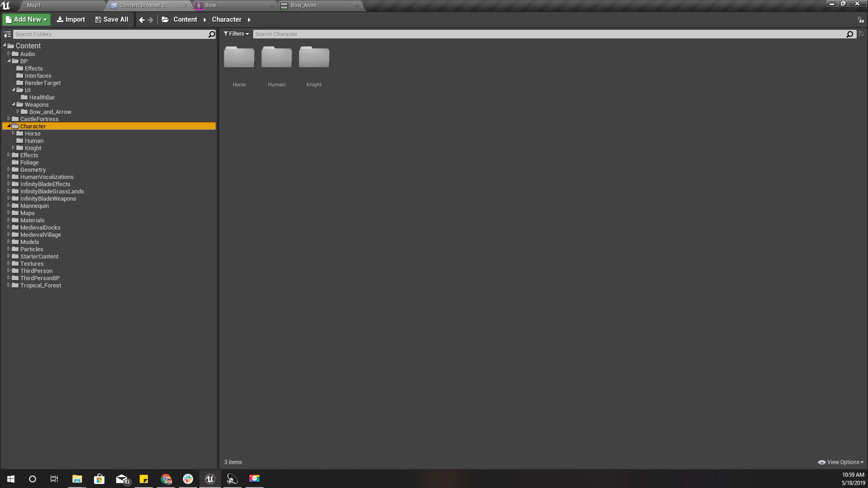
double_click(277, 63)
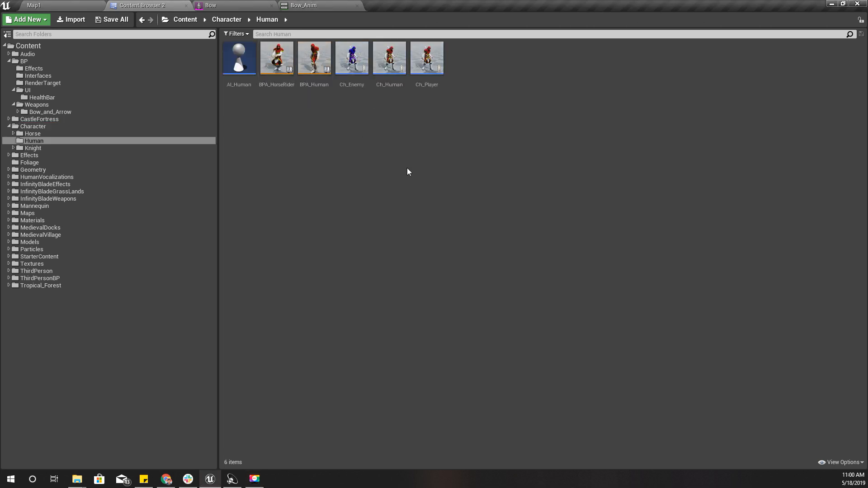
double_click(396, 69)
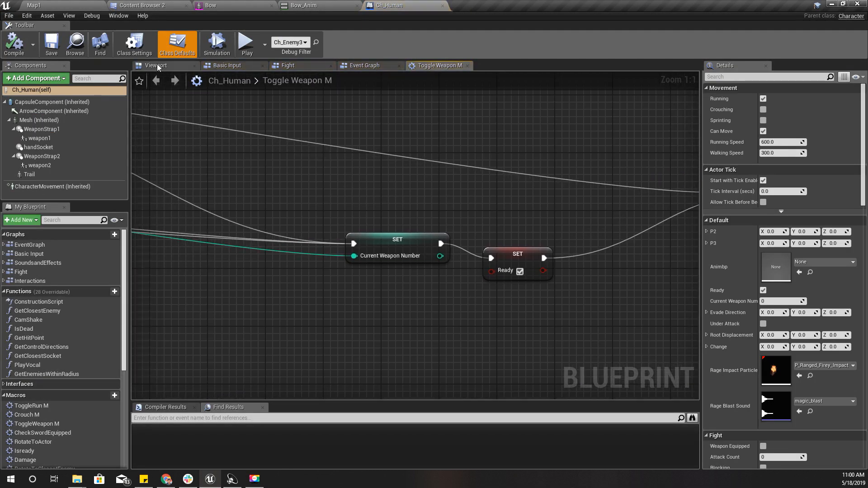
Show the character in the blueprint's viewport, close all the open graphs and view the weapons on its back
click(159, 65)
click(264, 68)
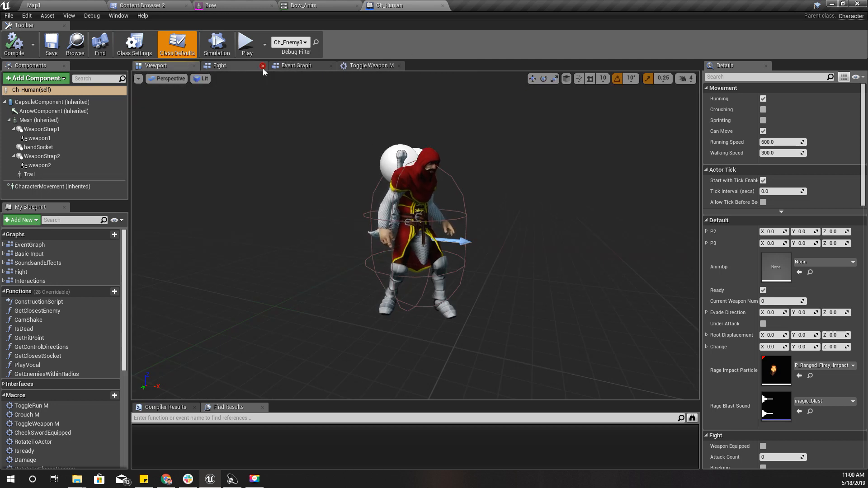
click(264, 69)
click(264, 69)
click(263, 69)
right_drag(267, 122, 434, 172)
mouse_move(324, 211)
right_down()
mouse_move(323, 181)
mouse_move(327, 231)
mouse_move(324, 210)
right_up()
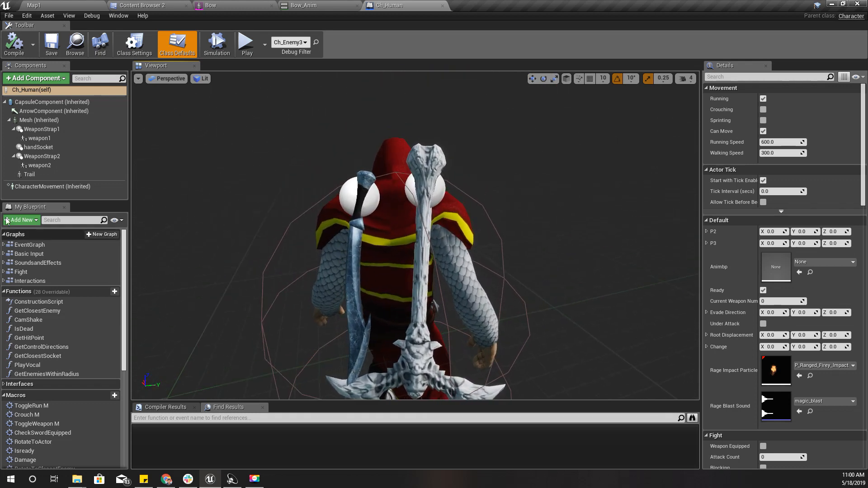
Open the Knight_RM skeletal mesh assigned to the character's Mesh component and bring up its skeleton
click(56, 159)
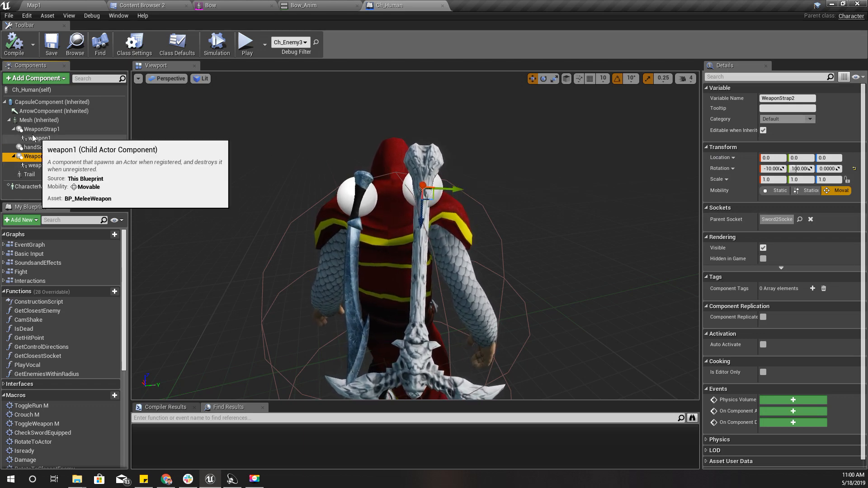
click(14, 129)
click(39, 120)
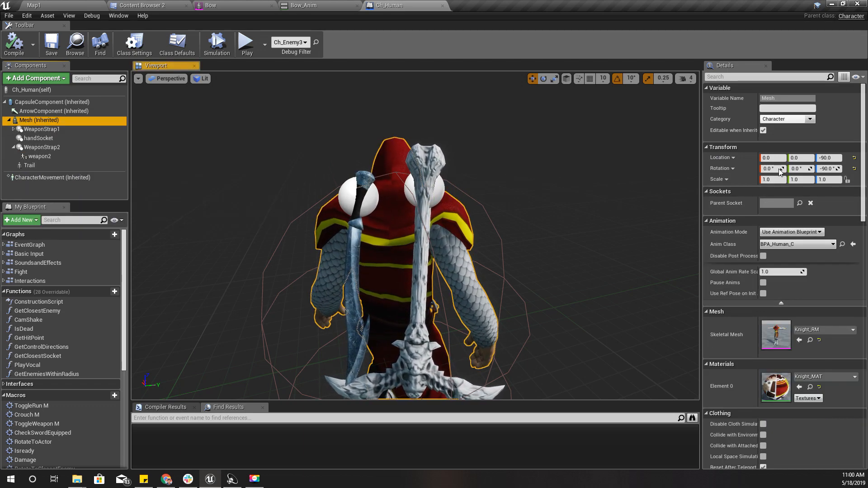
double_click(776, 335)
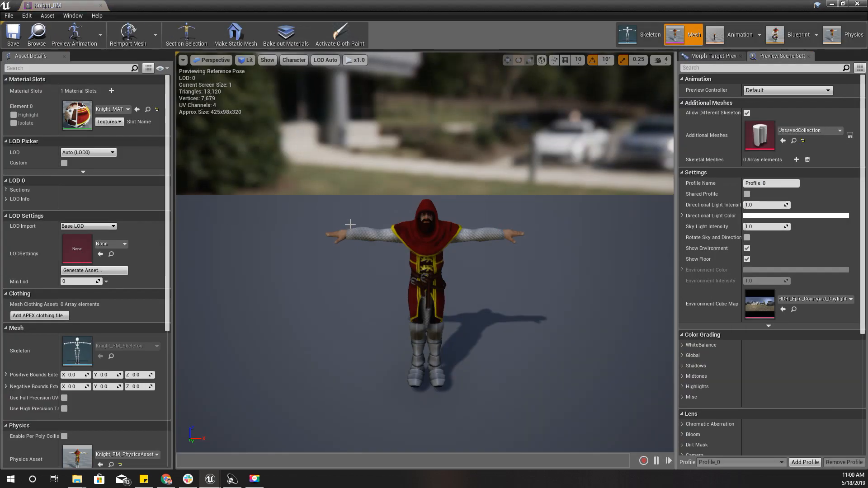
click(642, 35)
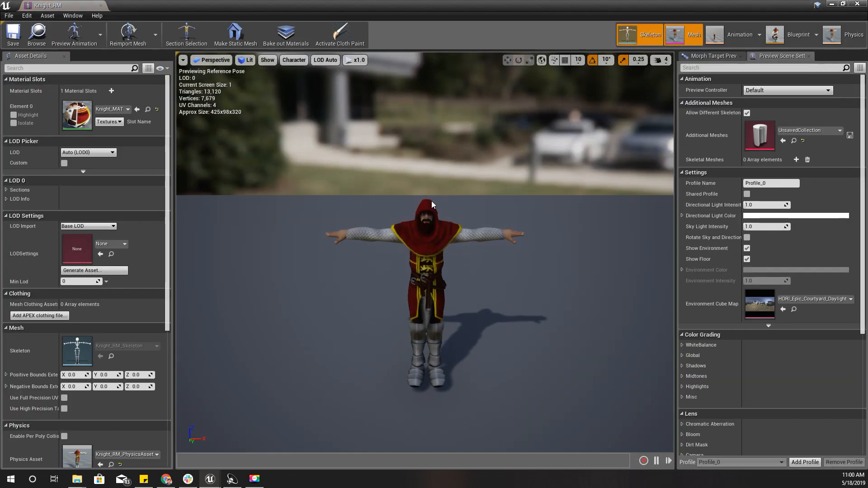
key(a)
right_drag(427, 253, 564, 273)
key(w)
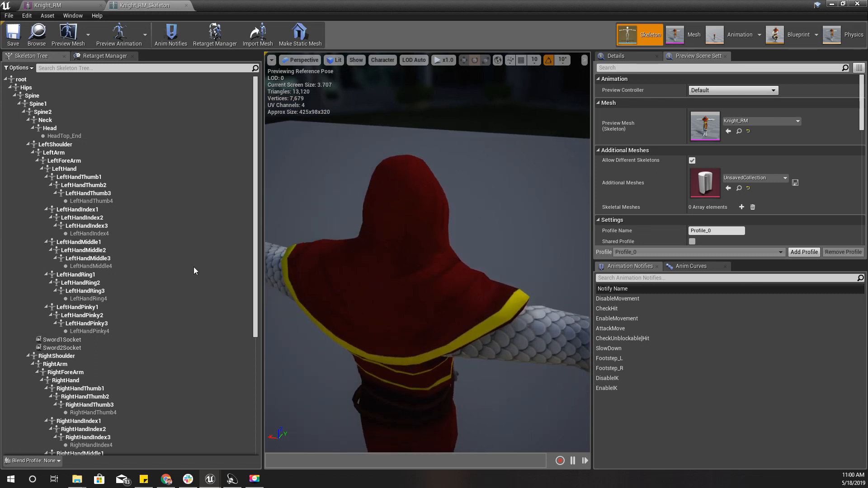
Examine where Sword1Socket and Sword2Socket sit on the skeleton, with the LeftArm bones collapsed
click(75, 340)
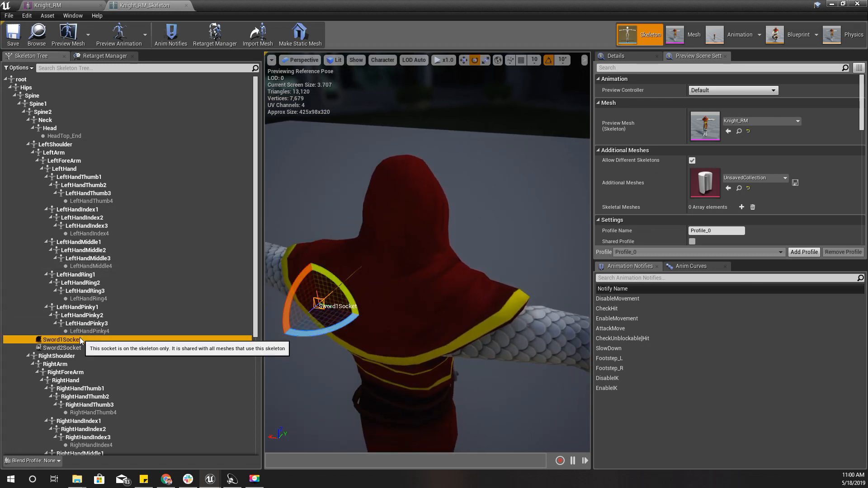
click(32, 153)
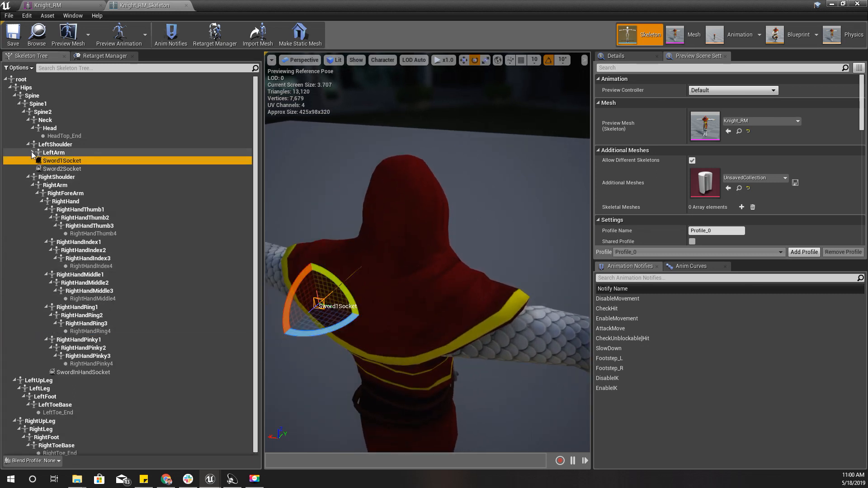
click(64, 171)
right_drag(385, 235, 382, 293)
key(q)
key(e)
key(w)
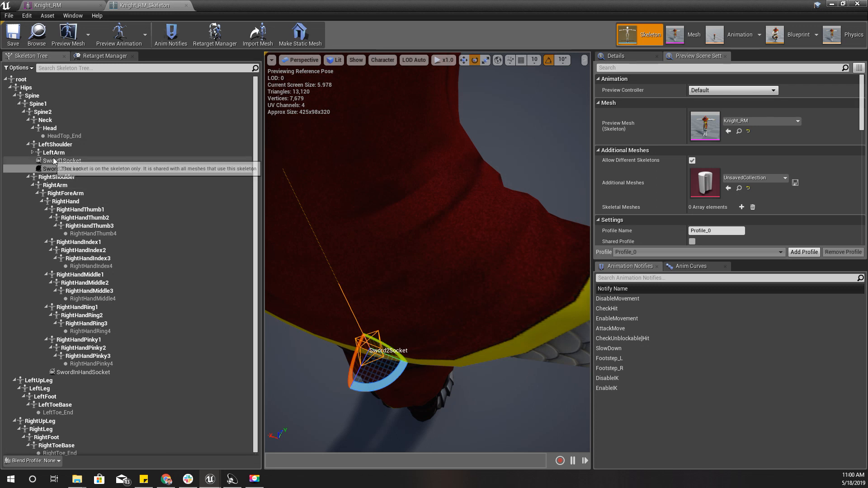
click(65, 162)
right_click(68, 163)
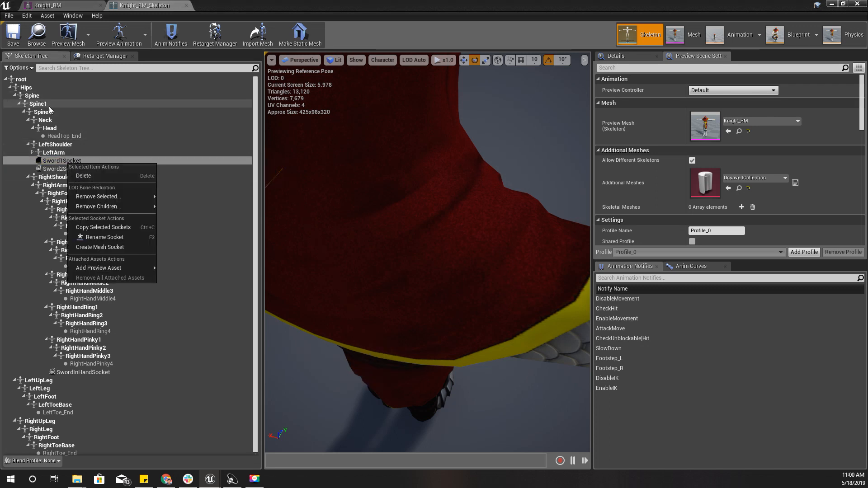
Add a new socket to the LeftShoulder bone of the knight skeleton
click(52, 146)
right_click(51, 145)
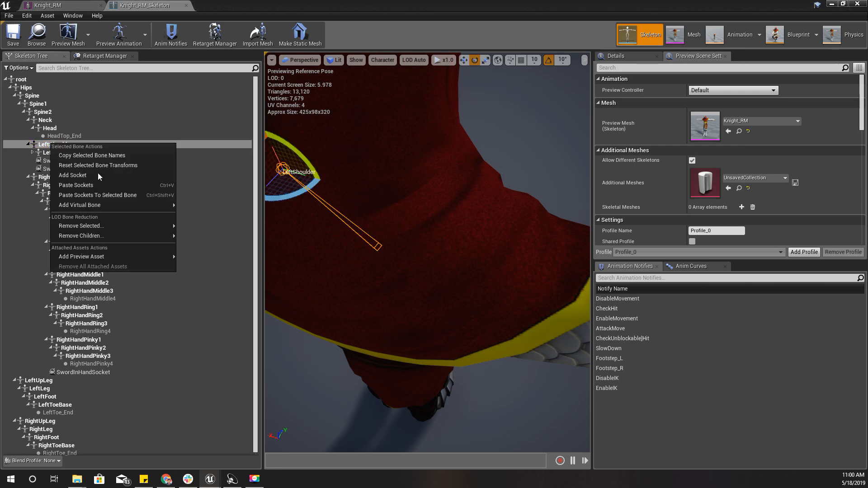
mouse_move(158, 218)
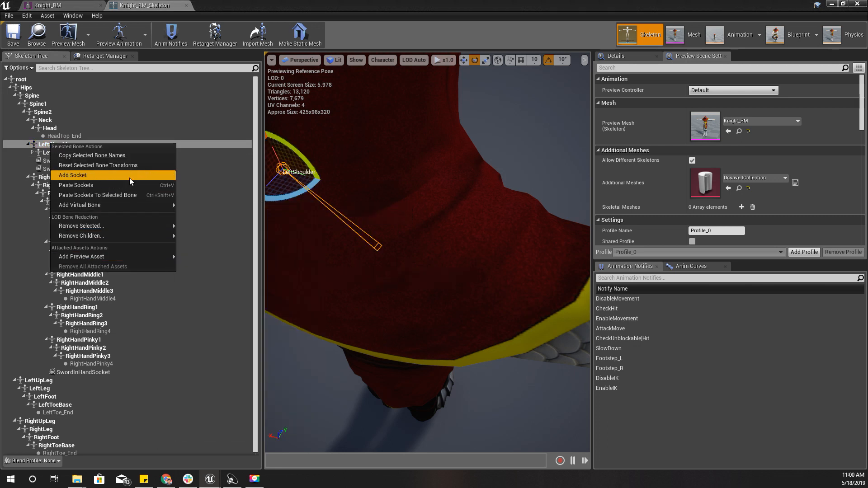
click(129, 177)
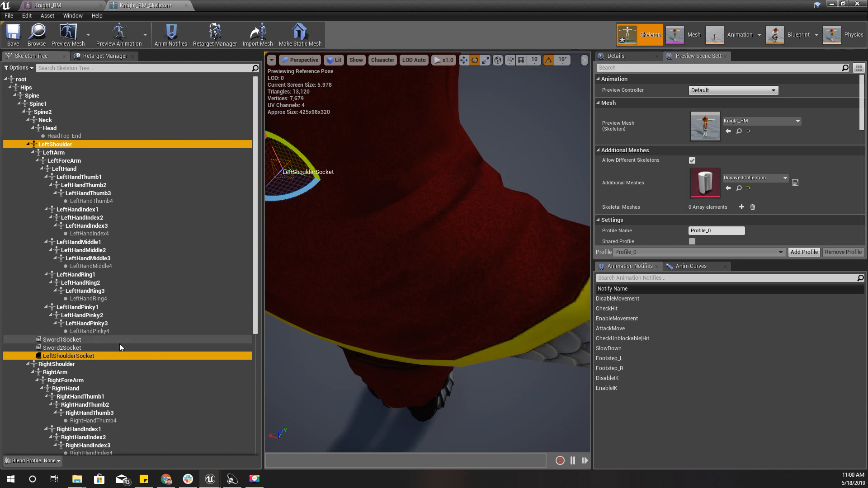
Rename the new LeftShoulder socket as BowSocket
click(78, 356)
click(78, 356)
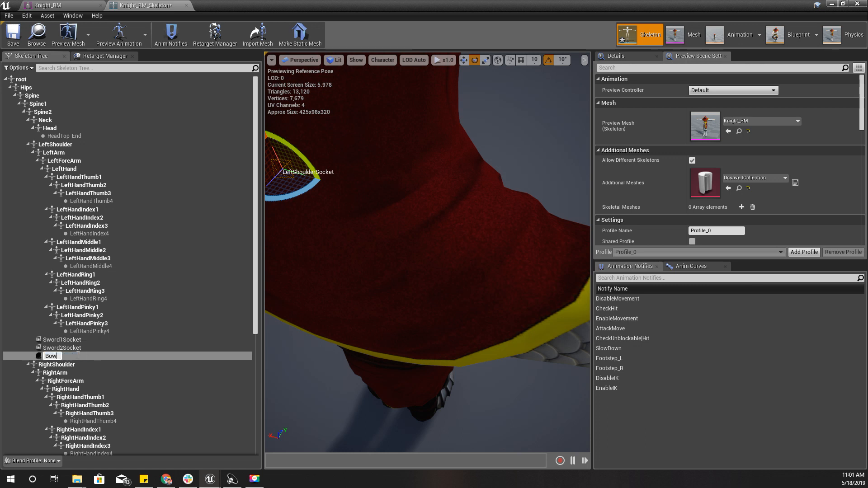
key(Return)
click(85, 356)
text(Socket)
key(Return)
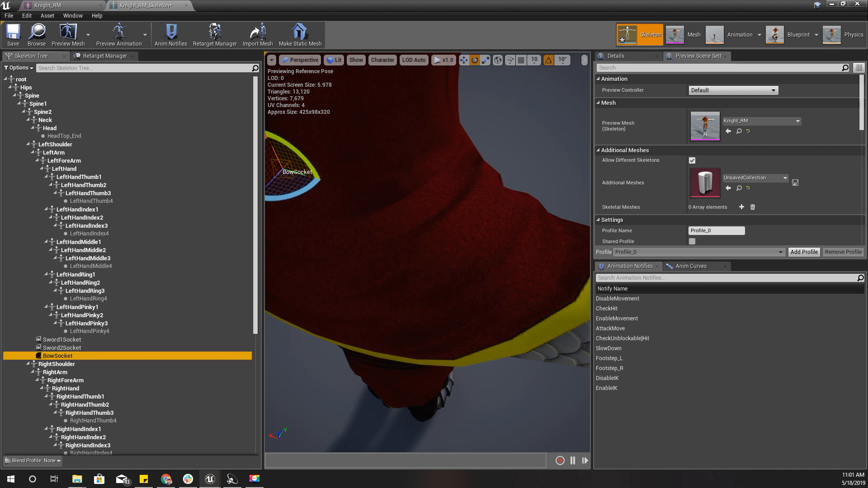
Copy the relative location of Sword1Socket and paste it into the relative location of BowSocket
right_drag(316, 231, 342, 226)
click(67, 340)
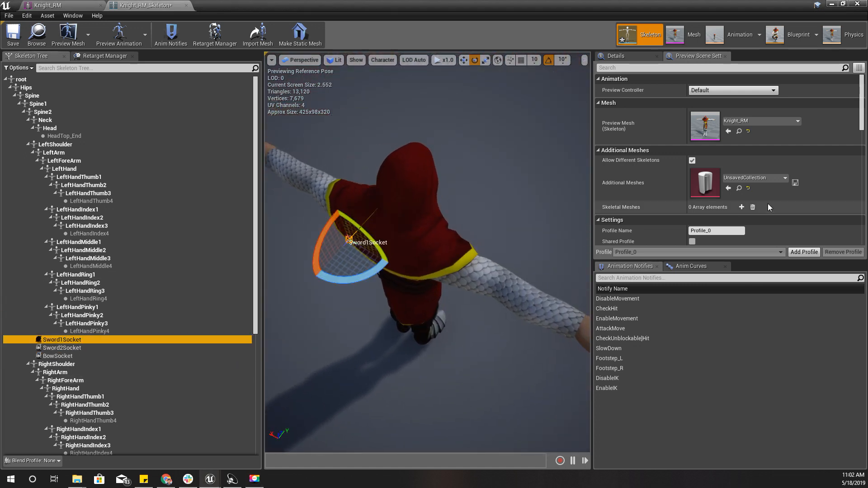
click(636, 58)
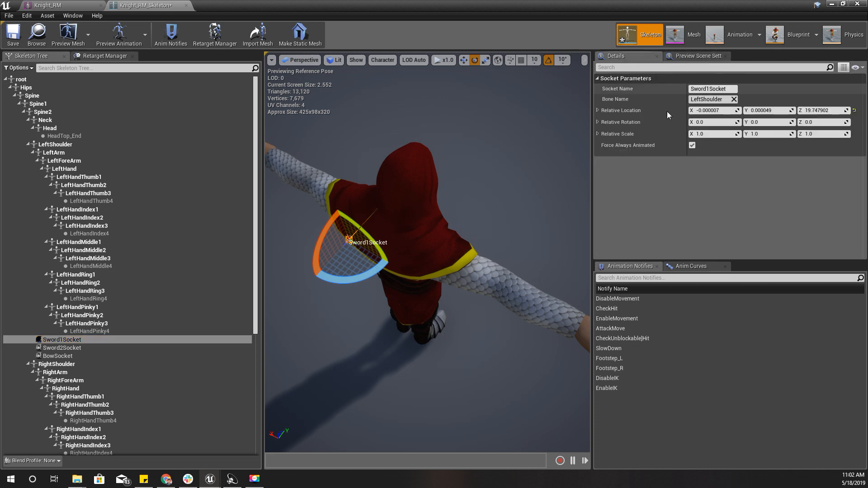
right_click(645, 112)
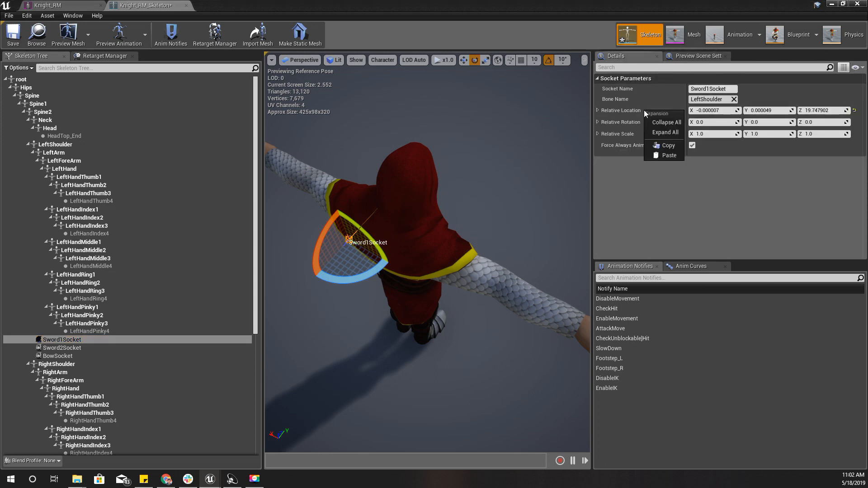
click(668, 145)
click(68, 357)
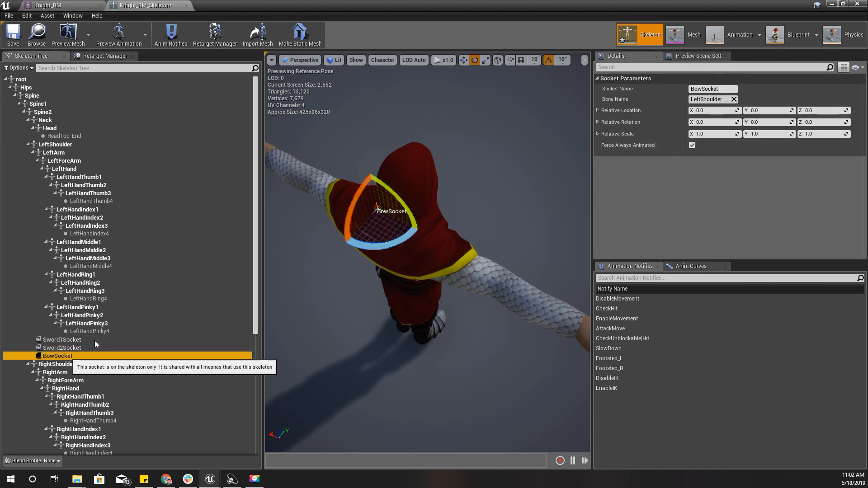
right_click(634, 113)
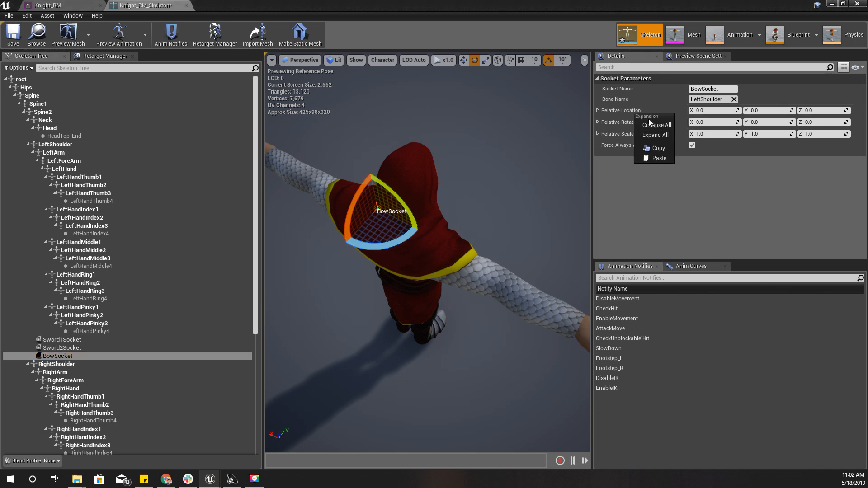
click(658, 159)
Move BowSocket sideways to the middle of the upper back, at a relative Y of about 11.7
mouse_move(319, 224)
right_down()
mouse_move(384, 186)
mouse_move(320, 223)
right_up()
key(w)
key(w)
drag(417, 271, 498, 250)
right_drag(512, 285, 490, 226)
middle_drag(512, 285, 561, 328)
scroll(512, 285, down, 6)
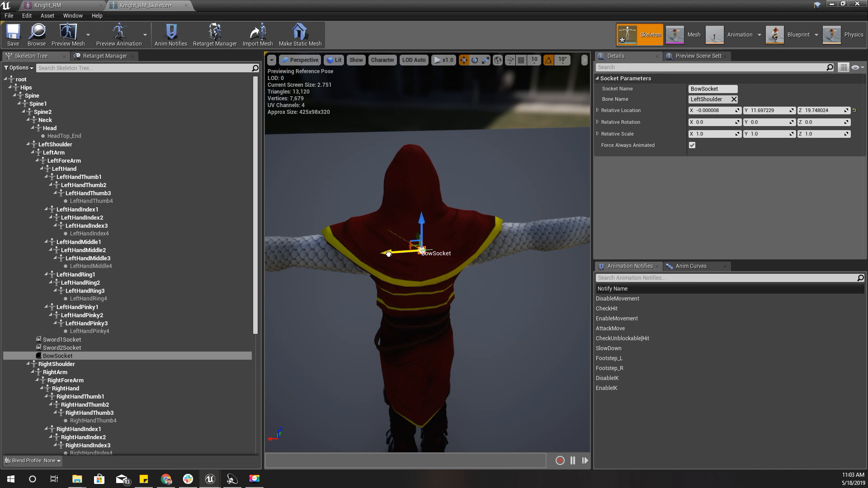
Compare the positions of the two sword sockets and BowSocket, and close the Knight_RM mesh and skeleton editors
click(63, 341)
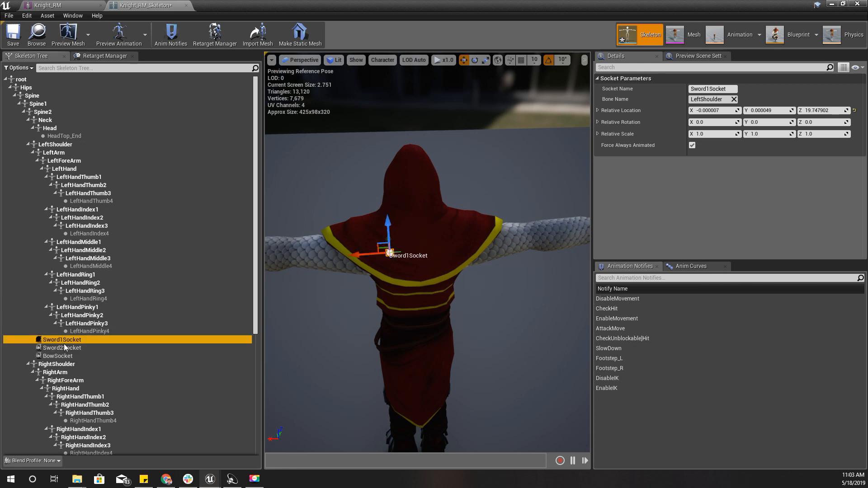
click(63, 348)
click(63, 357)
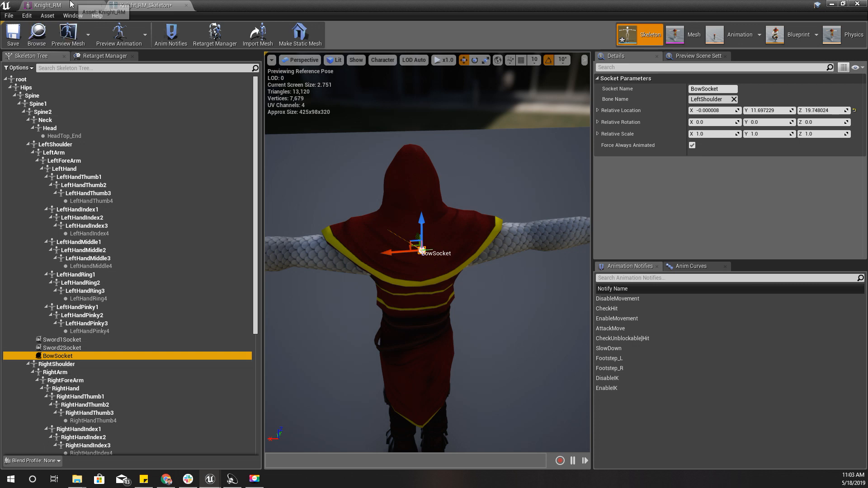
click(100, 5)
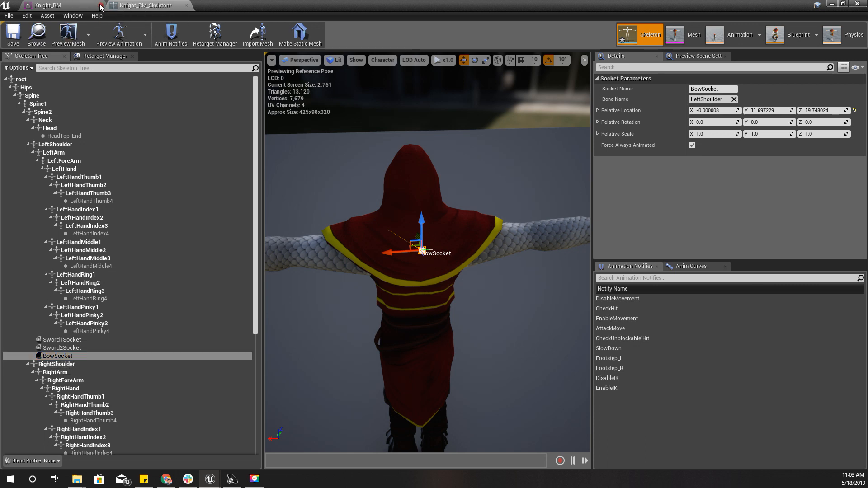
click(100, 6)
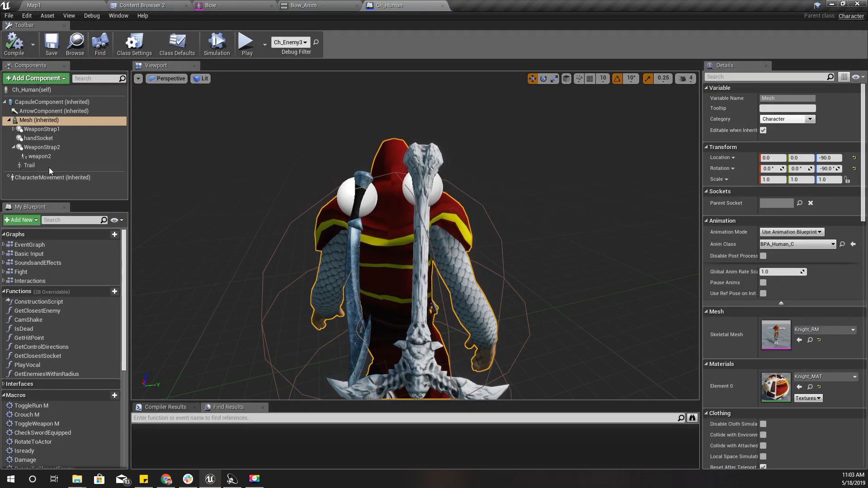
Add a Scene component under the character's Mesh and name it BowStrap
click(45, 129)
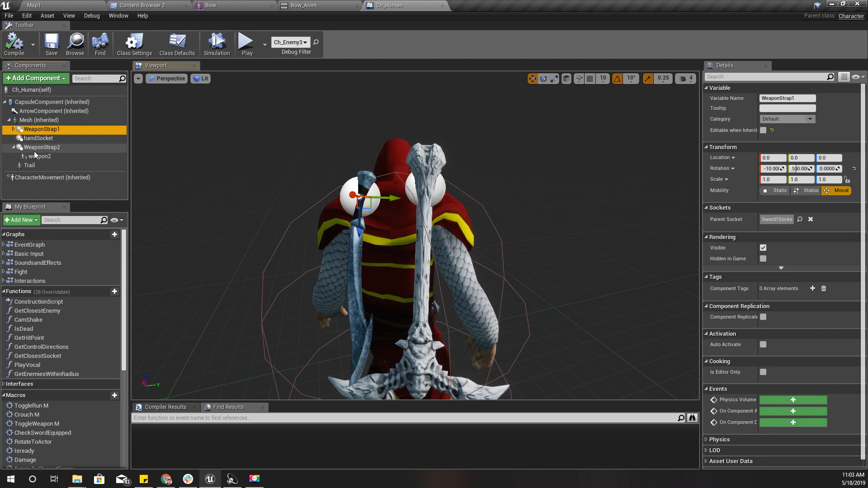
click(38, 147)
click(33, 80)
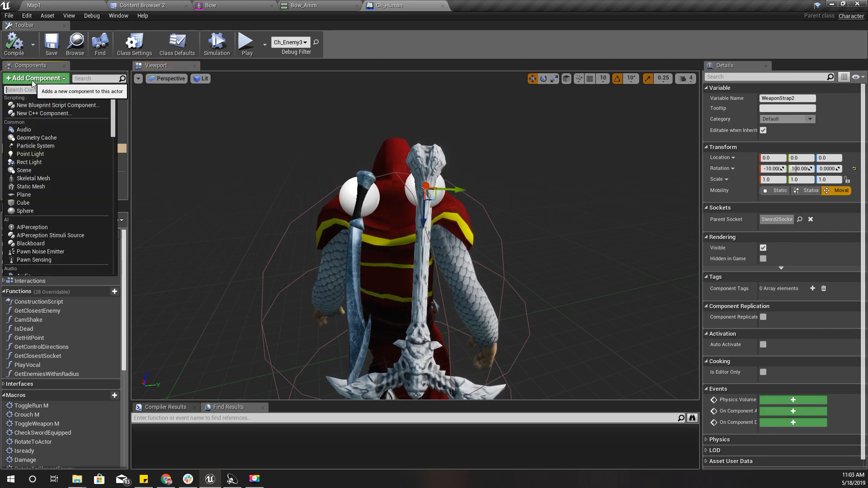
click(227, 122)
click(33, 121)
click(38, 78)
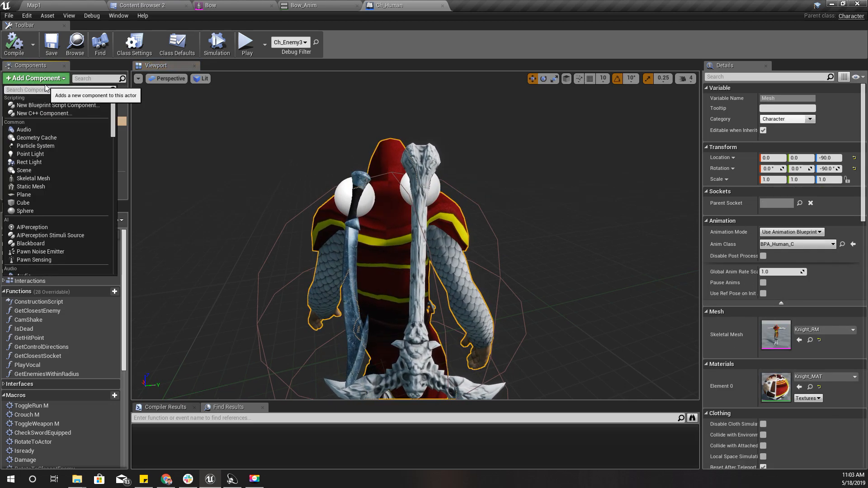
click(29, 170)
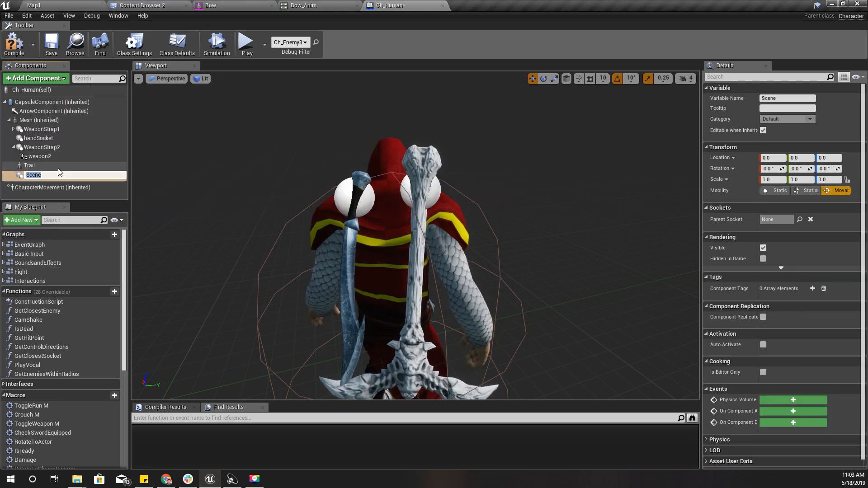
text(BowS)
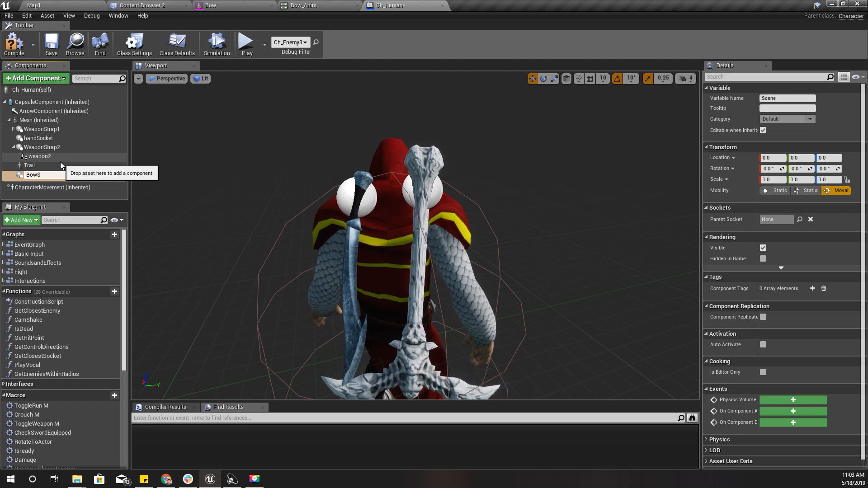
text(trap)
key(Return)
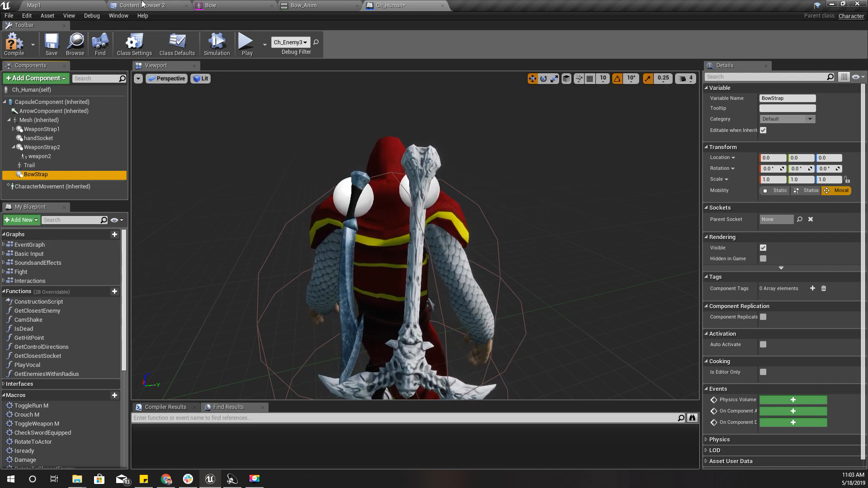
Add the Quiver static mesh from the BP/Weapons/Bow_and_Arrow folder to Ch_Human as a child of BowStrap
key(ctrl+b)
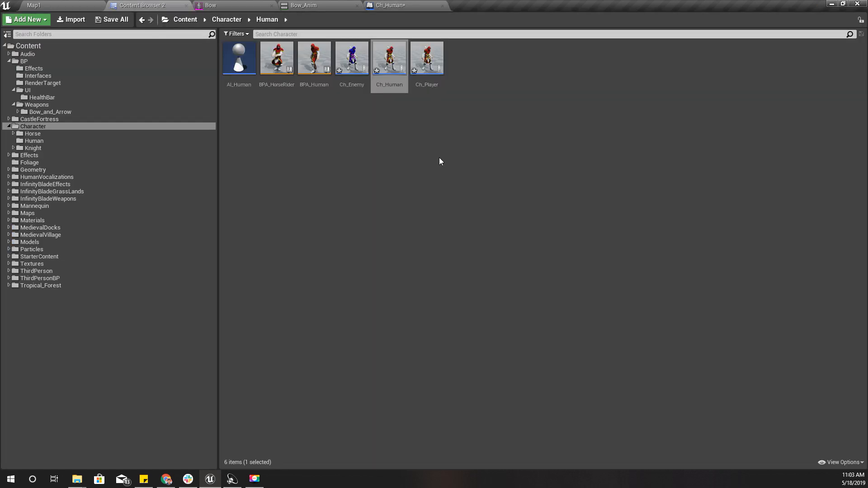
click(32, 63)
click(58, 111)
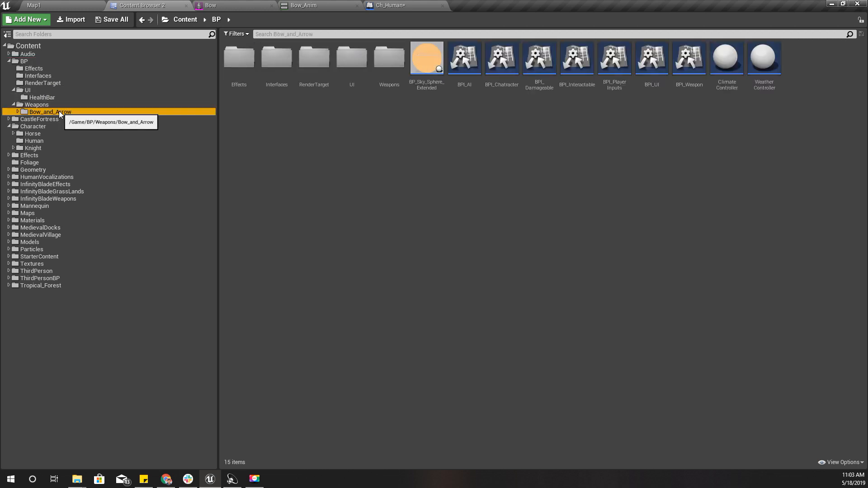
drag(427, 61, 499, 343)
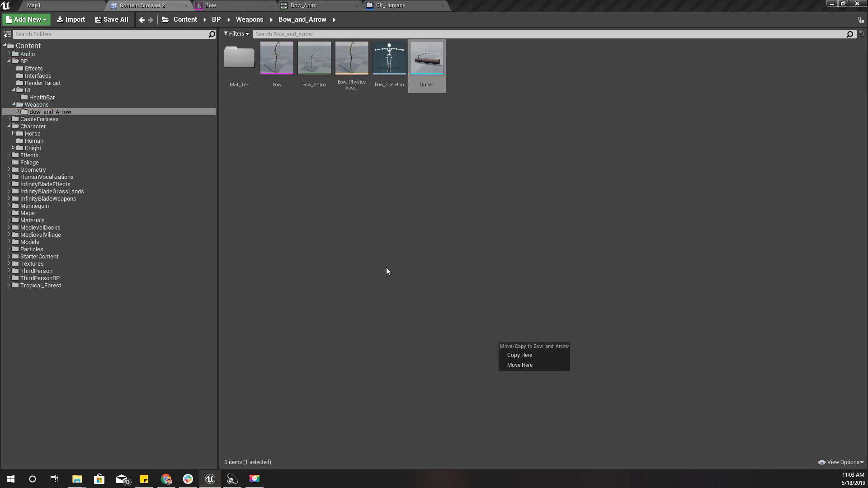
key(Escape)
drag(427, 59, 50, 175)
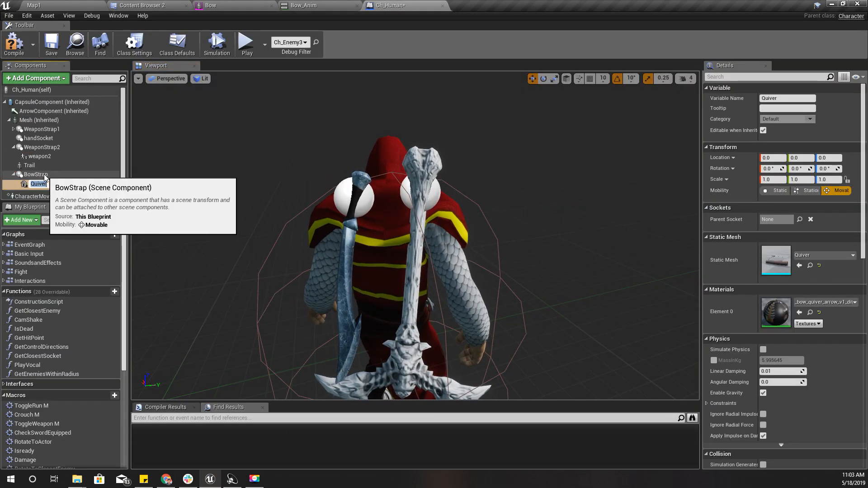
Set the parent socket of BowStrap to BowSocket and check the Quiver's placement on the back
click(40, 175)
right_drag(344, 208, 352, 239)
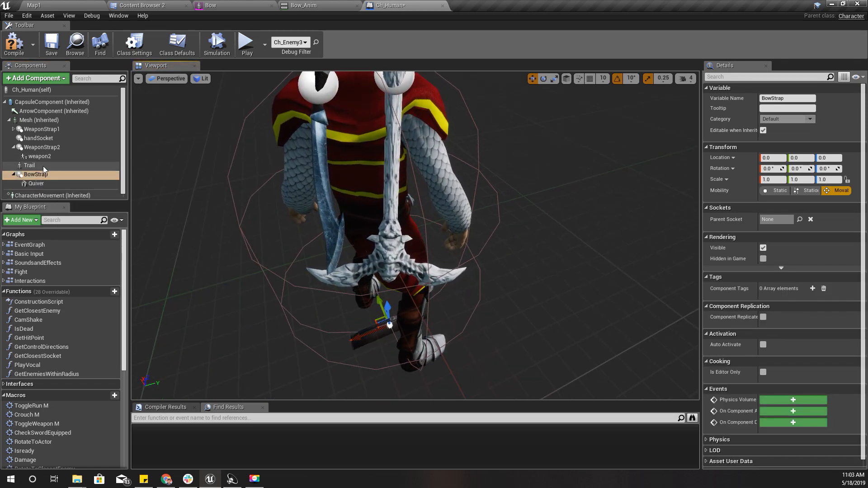
scroll(44, 172, down, 1)
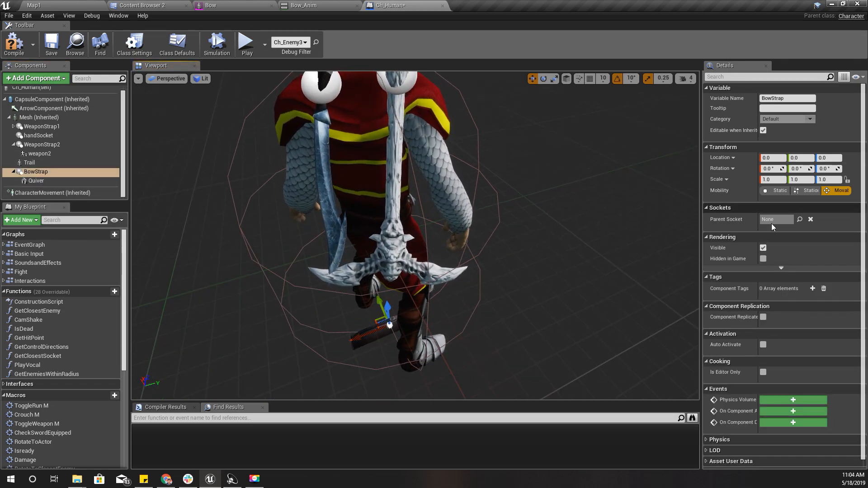
click(799, 220)
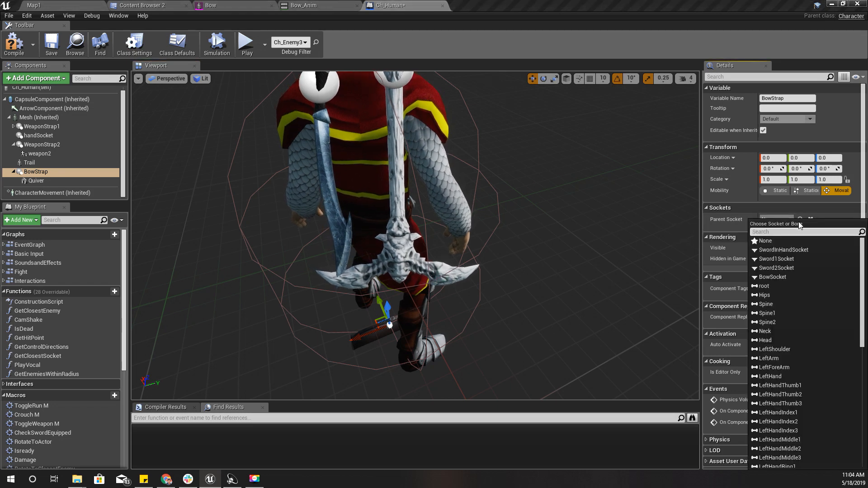
click(783, 278)
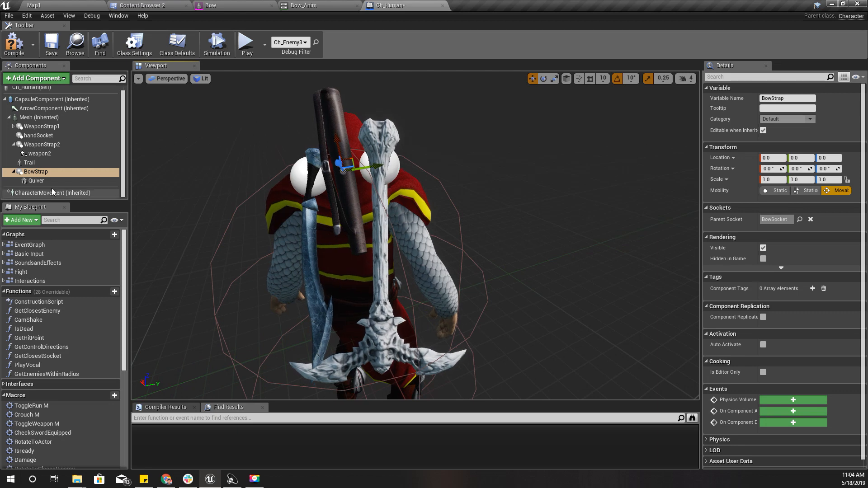
click(42, 182)
click(42, 172)
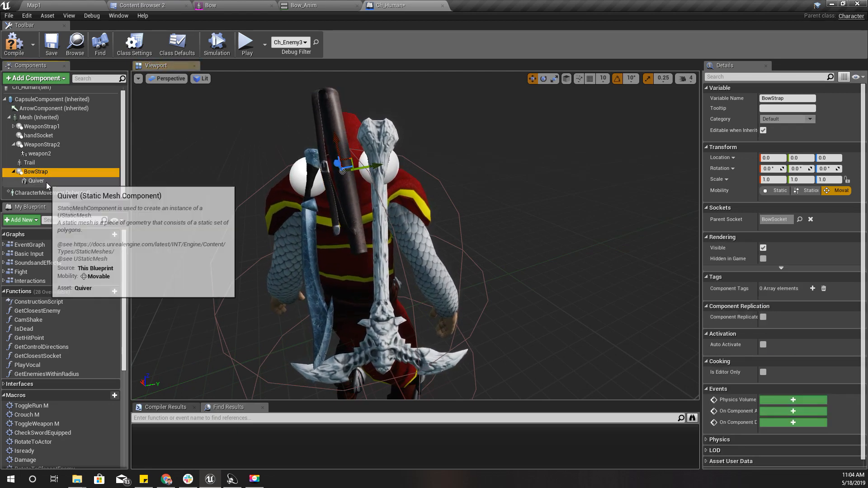
click(46, 182)
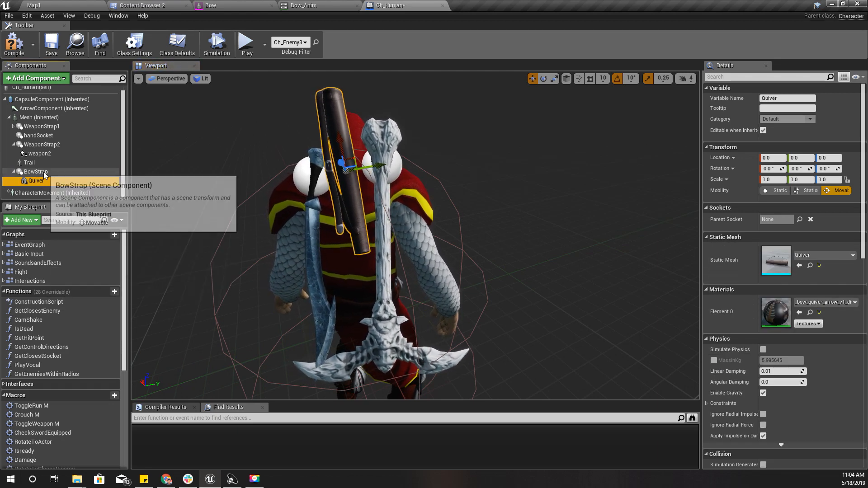
Pause the animations of the character's Mesh so the pose stays still while placing the quiver
right_drag(266, 199, 267, 212)
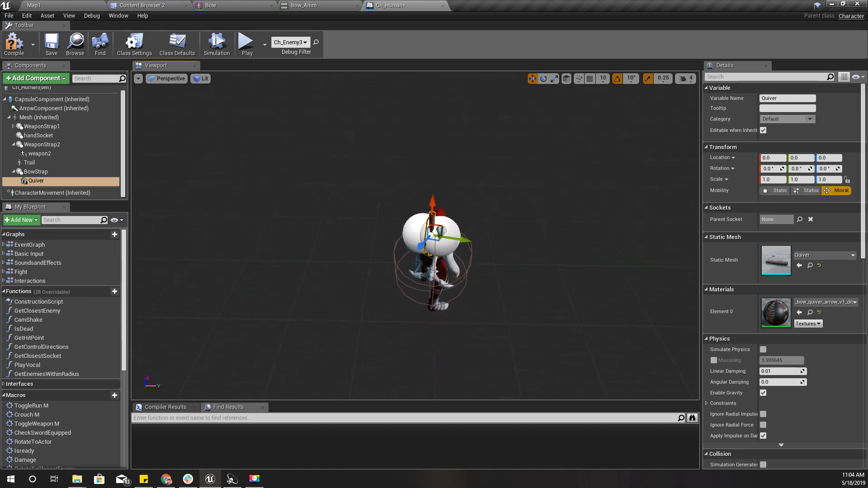
right_drag(456, 165, 468, 152)
key(w)
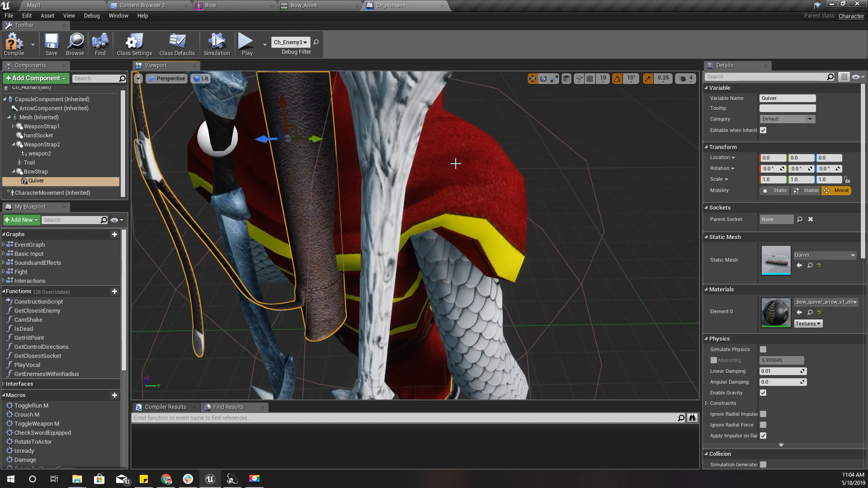
click(455, 164)
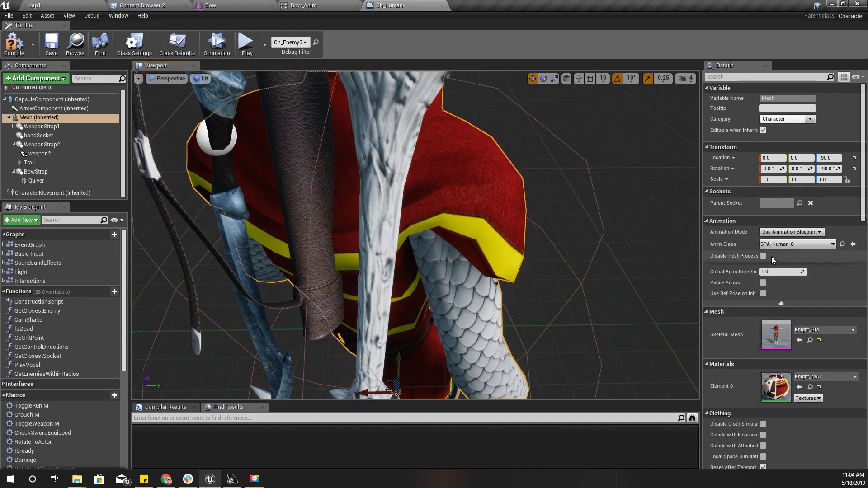
click(763, 282)
key(s)
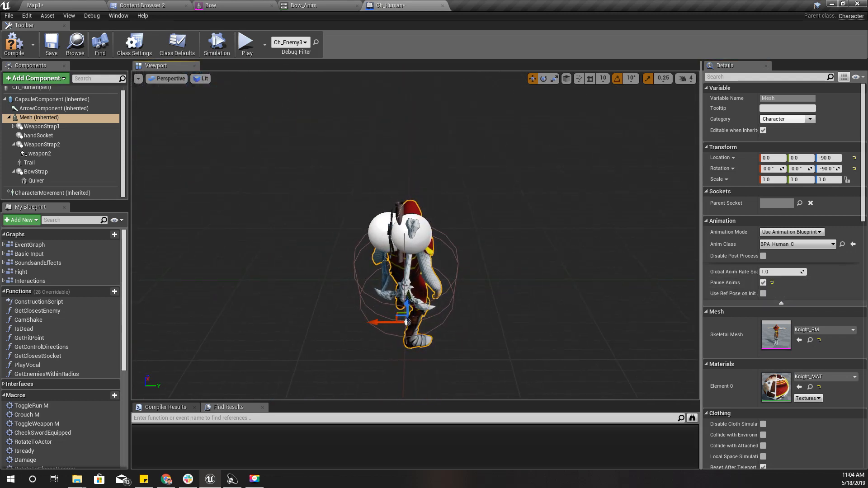
right_drag(416, 235, 443, 257)
key(w)
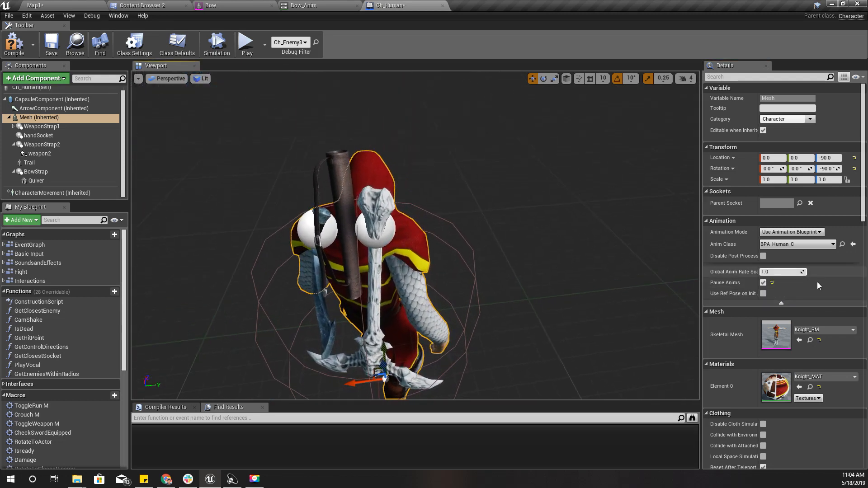
click(782, 303)
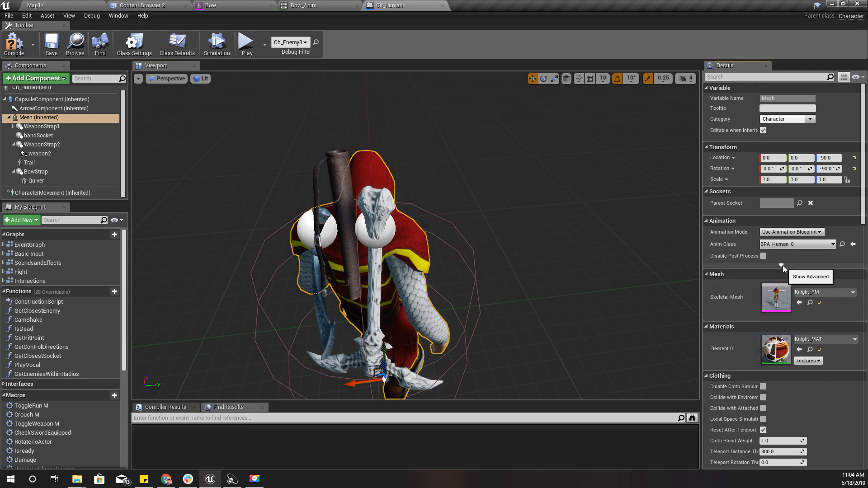
click(782, 267)
right_drag(507, 254, 491, 240)
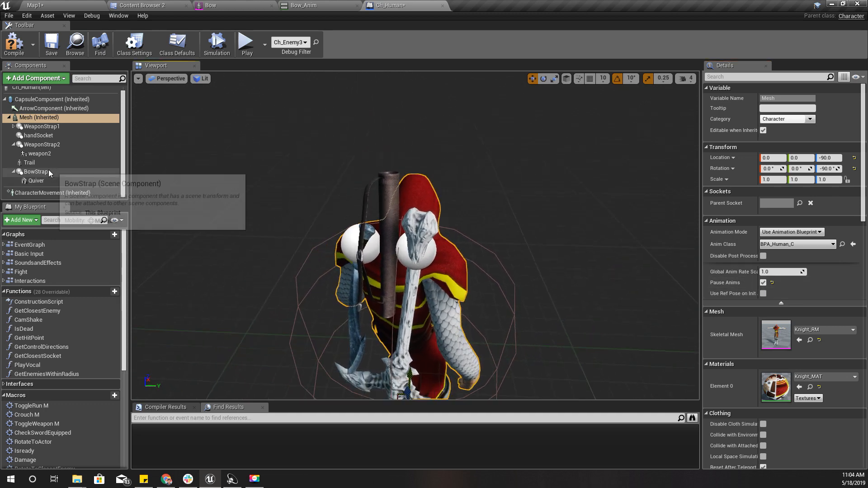
Move BowStrap down the character's back to a relative X of about -29.3
click(36, 181)
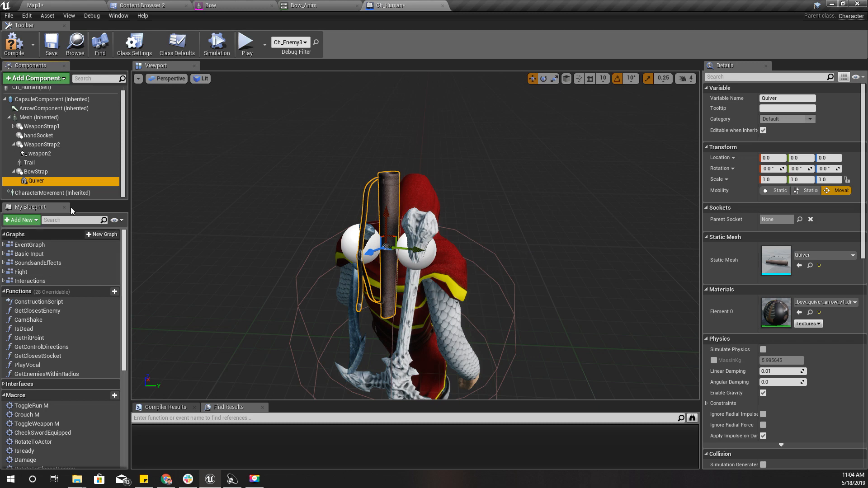
click(36, 172)
right_drag(428, 236, 434, 242)
scroll(428, 235, up, 5)
scroll(429, 235, down, 5)
scroll(428, 235, up, 4)
scroll(425, 236, down, 5)
scroll(446, 240, up, 4)
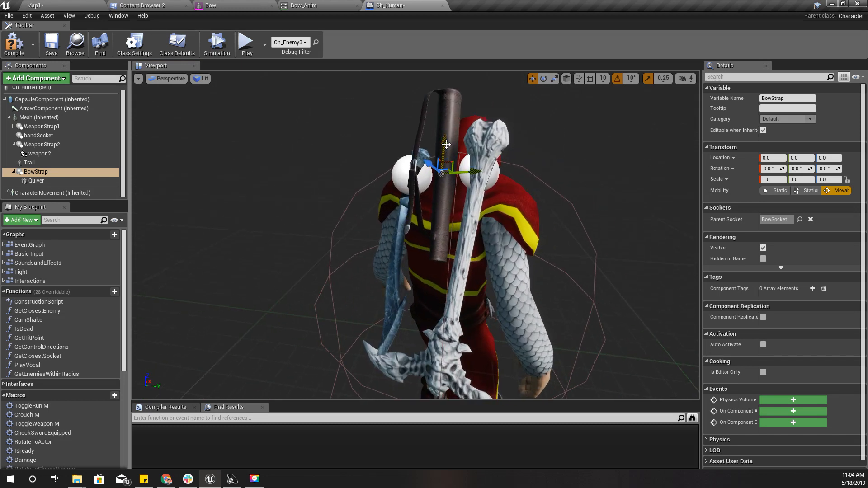
drag(445, 140, 439, 219)
Rotate BowStrap about its X axis to a roll of -130 degrees
right_drag(440, 225, 435, 213)
key(e)
drag(395, 235, 407, 234)
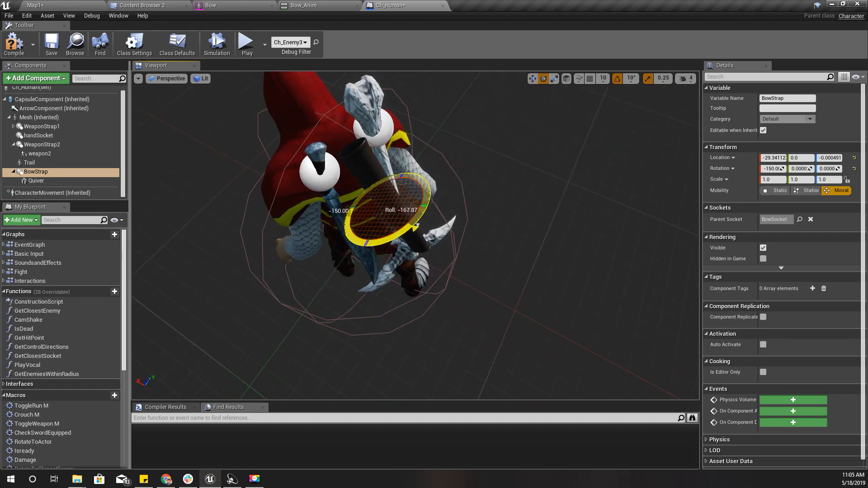
drag(418, 225, 414, 228)
Switch the transform to world space and tilt BowStrap to a rotation of about -131.7, 15.2, -13.2 degrees
right_drag(450, 200, 470, 197)
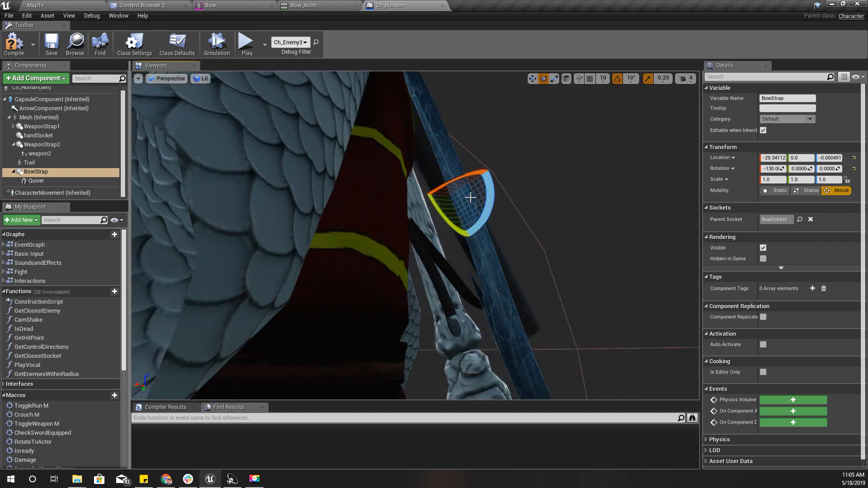
drag(495, 189, 487, 204)
right_drag(487, 203, 501, 136)
click(567, 80)
mouse_move(454, 217)
right_down()
mouse_move(466, 222)
mouse_move(455, 215)
right_up()
scroll(455, 215, up, 5)
right_drag(522, 219, 491, 208)
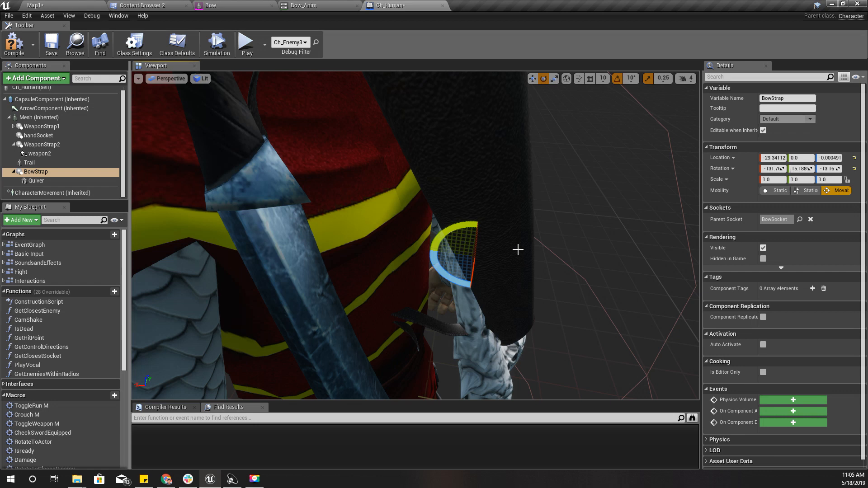
Move BowStrap against the back to about -26.7, -1.6, -4.7 and rotate it to about -117.7, 6.5, 14.8 degrees
key(w)
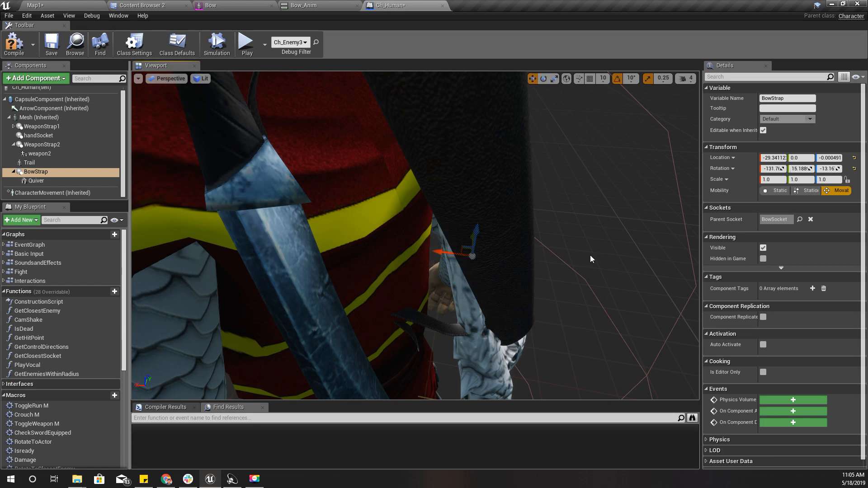
drag(471, 252, 400, 247)
scroll(401, 247, down, 6)
right_drag(401, 246, 362, 254)
mouse_move(601, 226)
right_down()
mouse_move(584, 222)
mouse_move(601, 226)
right_up()
drag(451, 187, 471, 189)
right_drag(428, 191, 432, 161)
drag(329, 186, 339, 183)
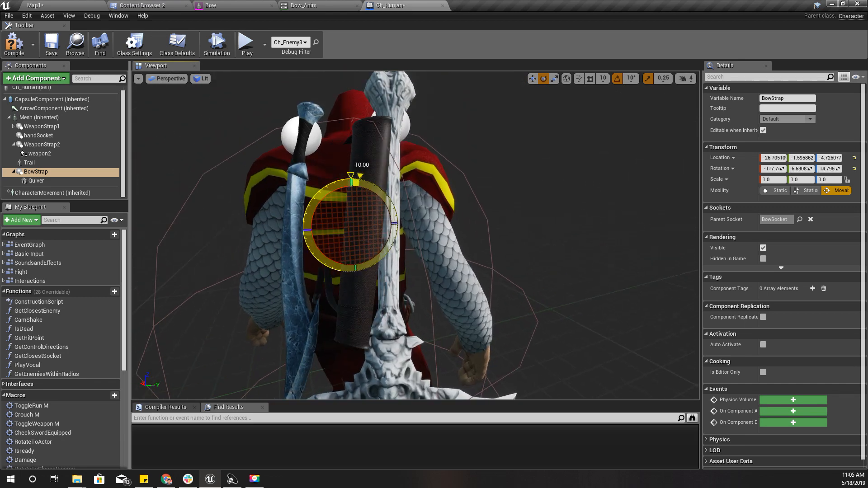
Shift BowStrap between the two swords and lower it to a location of about -35.0, -8.3, -7.1
drag(385, 223, 369, 226)
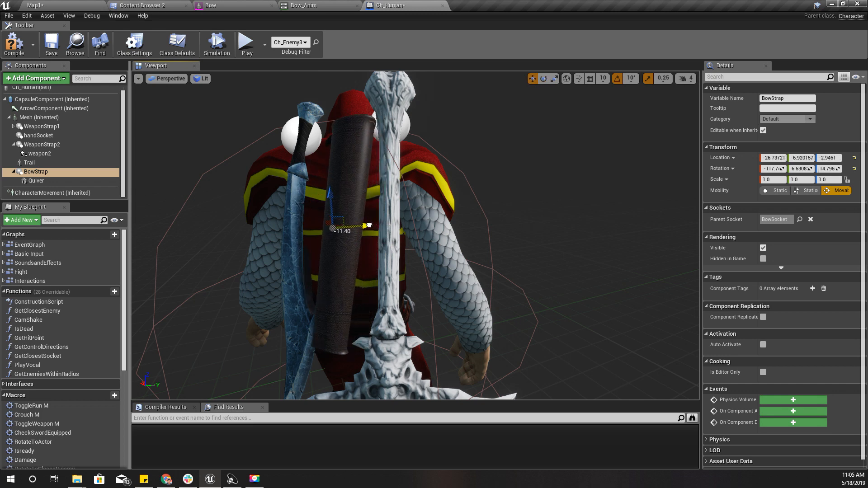
drag(331, 199, 335, 226)
right_drag(427, 202, 677, 206)
Lower the camera speed to 2, rotate BowStrap to about -135.5, 9.3, 21.3 and move it to about -36.7, -6.5, -4.3
click(685, 78)
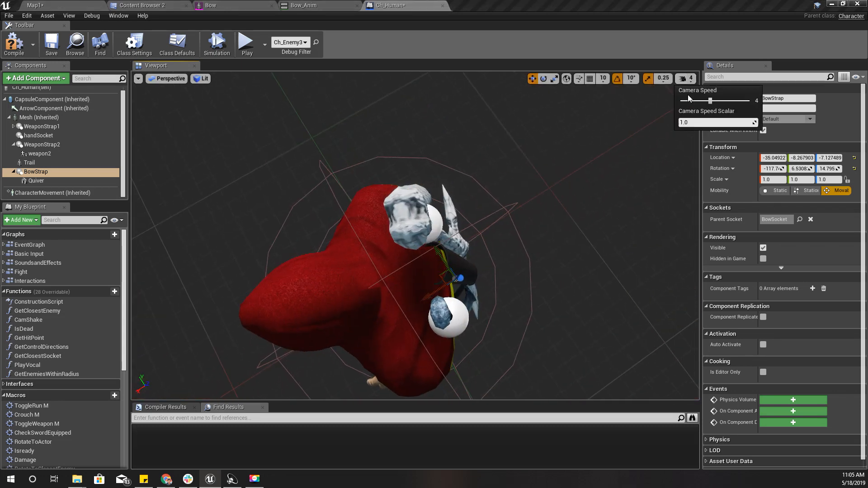
click(696, 101)
right_drag(565, 181, 637, 209)
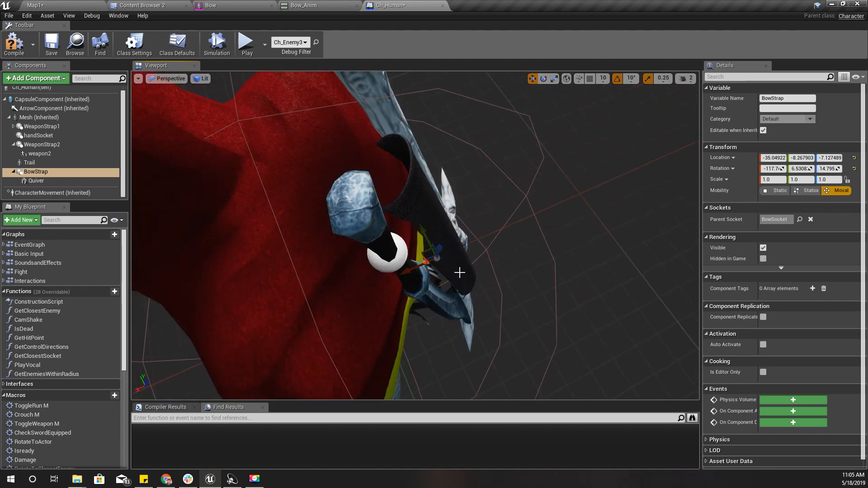
drag(408, 275, 500, 279)
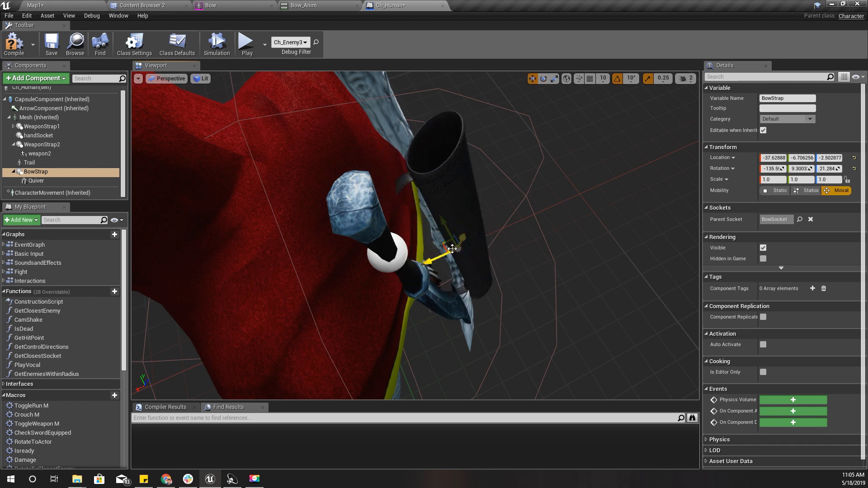
drag(443, 246, 434, 247)
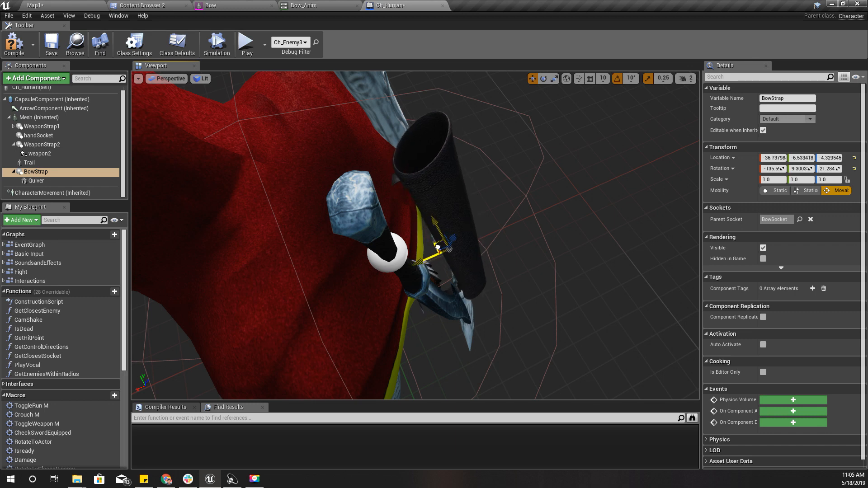
Rotate BowStrap to about -135.2, 22.3, 15.8 and bring it closer to the back at about -35.7, -7.0, -6.3
right_drag(444, 248, 492, 241)
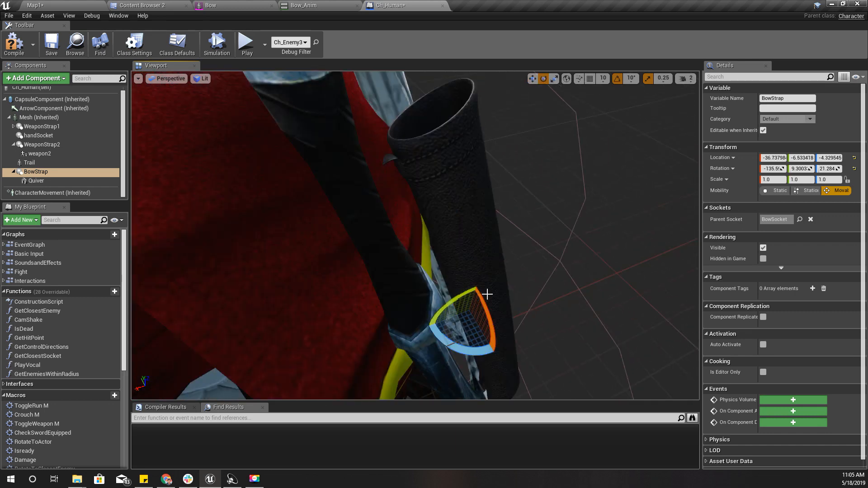
drag(445, 314, 434, 326)
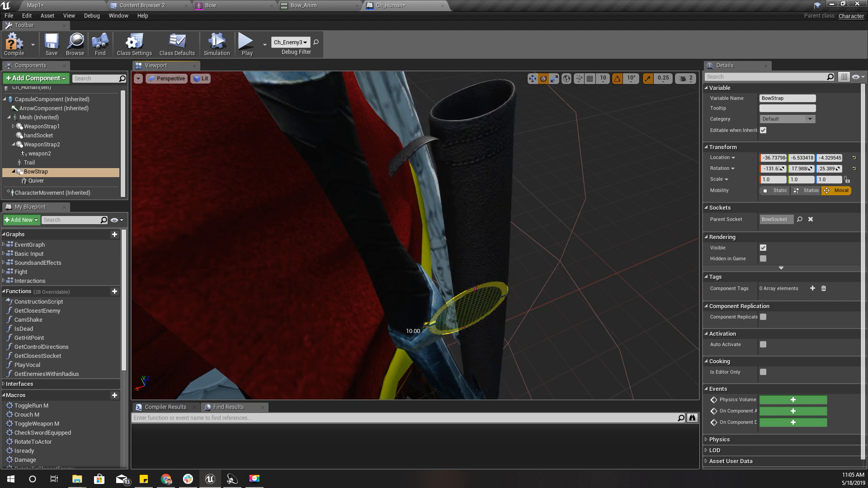
right_drag(486, 271, 474, 256)
key(w)
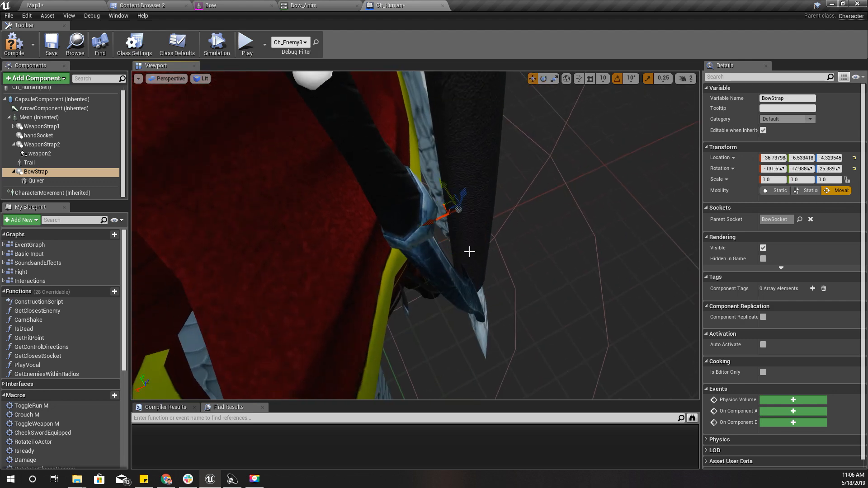
drag(442, 207, 424, 208)
right_drag(429, 212, 558, 157)
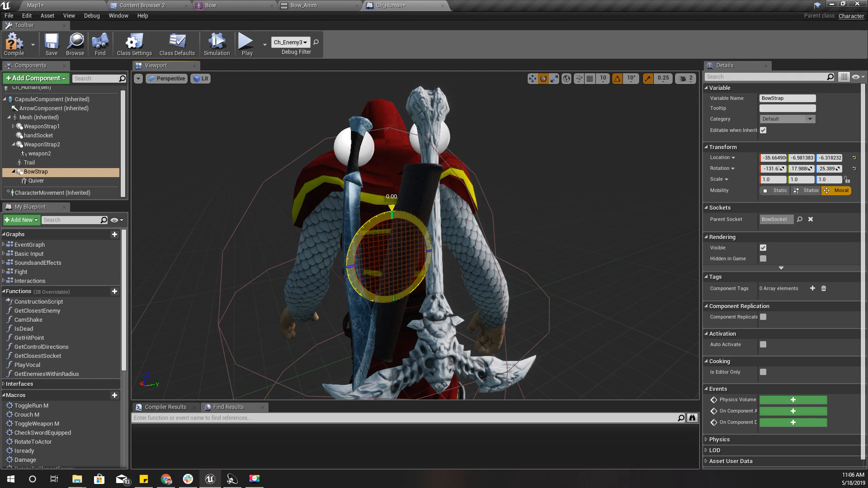
mouse_move(384, 211)
right_down()
mouse_move(405, 237)
mouse_move(391, 235)
mouse_move(385, 208)
mouse_move(402, 217)
mouse_move(384, 261)
mouse_move(435, 264)
mouse_move(407, 271)
mouse_move(448, 255)
mouse_move(390, 226)
right_up()
Turn off Pause Anims on the character's Mesh component
click(267, 179)
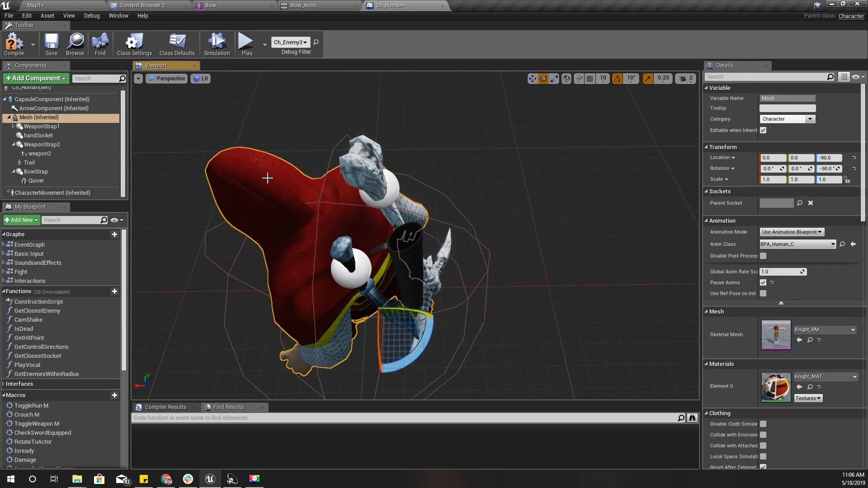
click(764, 283)
alt+drag(434, 254, 334, 158)
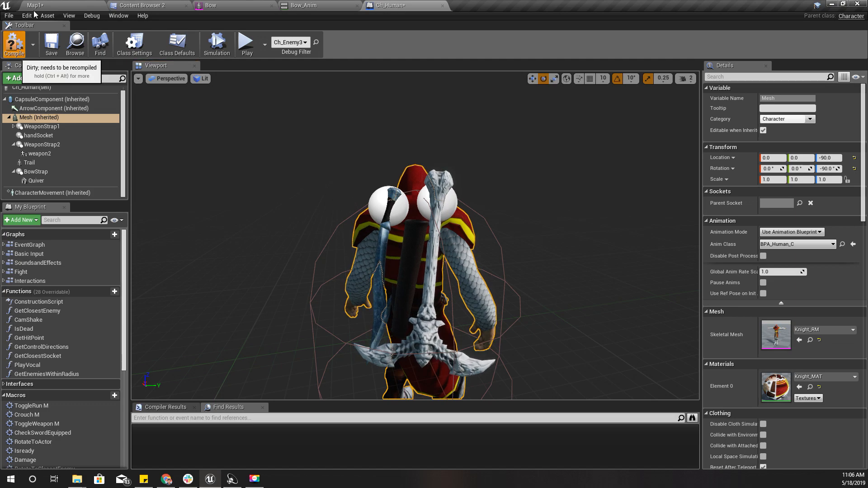
Play-test Map1 in full screen, moving the character around to check the quiver on its back, and end the session
click(51, 3)
right_drag(345, 183, 324, 198)
key(F11)
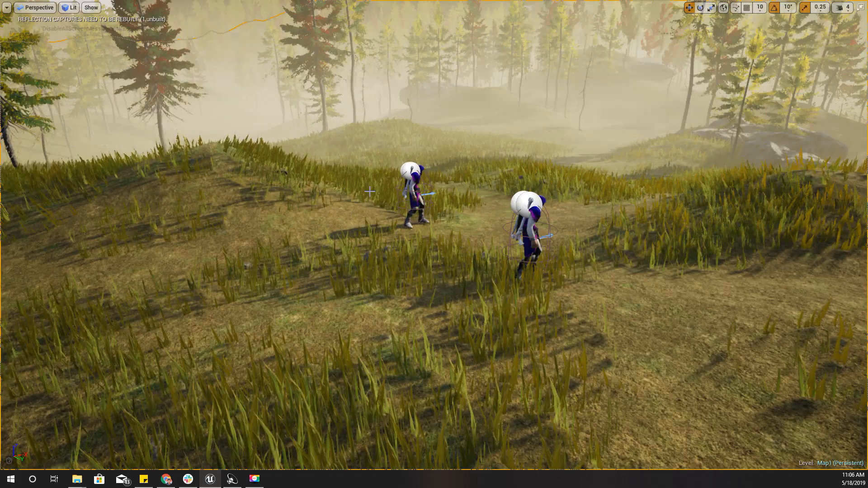
key(alt+p)
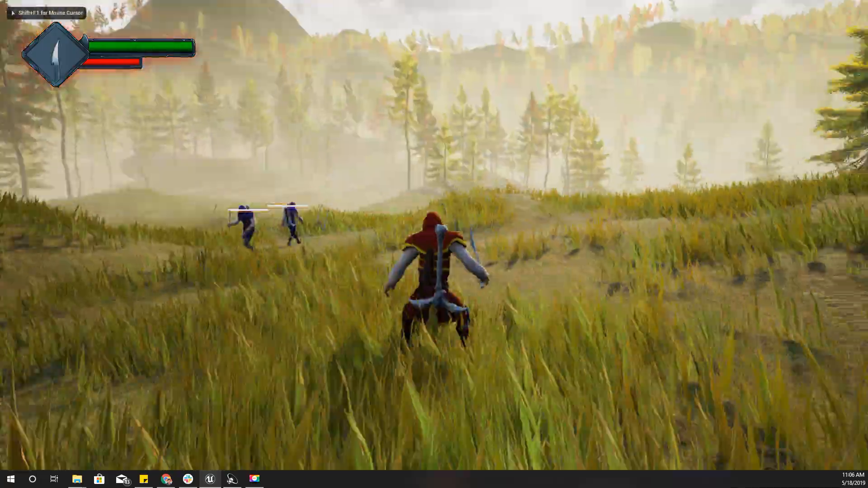
key(w)
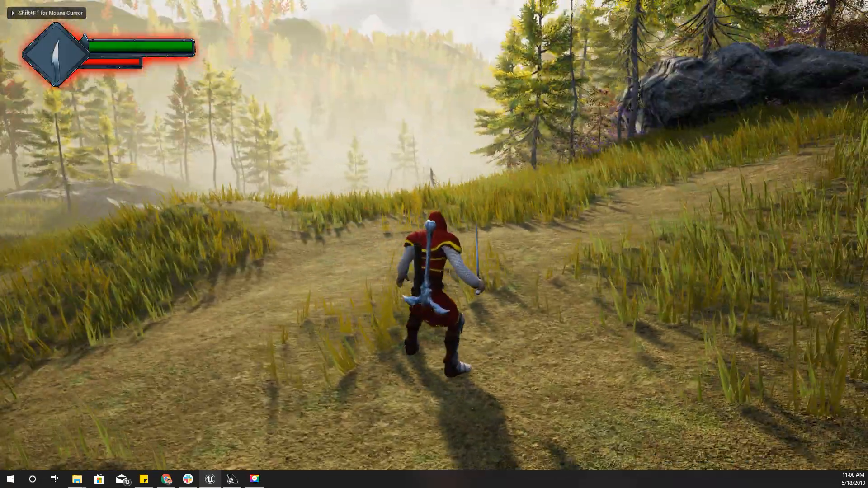
key(a)
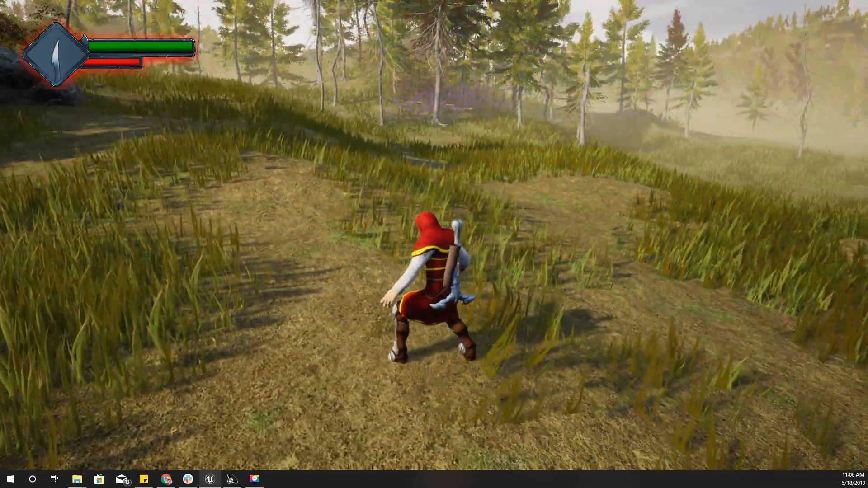
key(a)
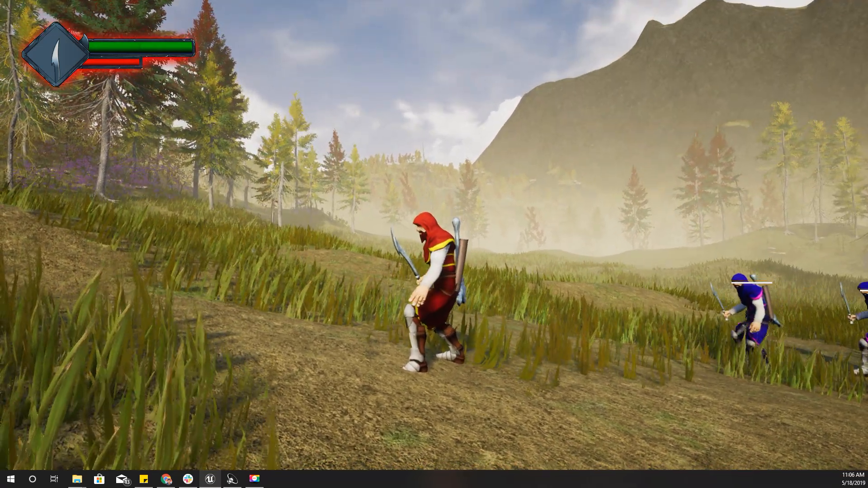
key(Escape)
key(F11)
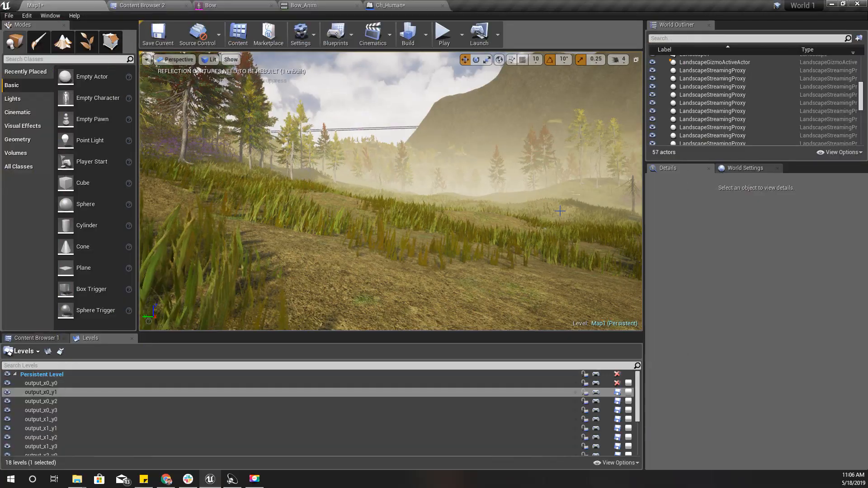
Return to the Ch_Human blueprint, switch the transform gizmo to local space and select BowStrap
click(384, 5)
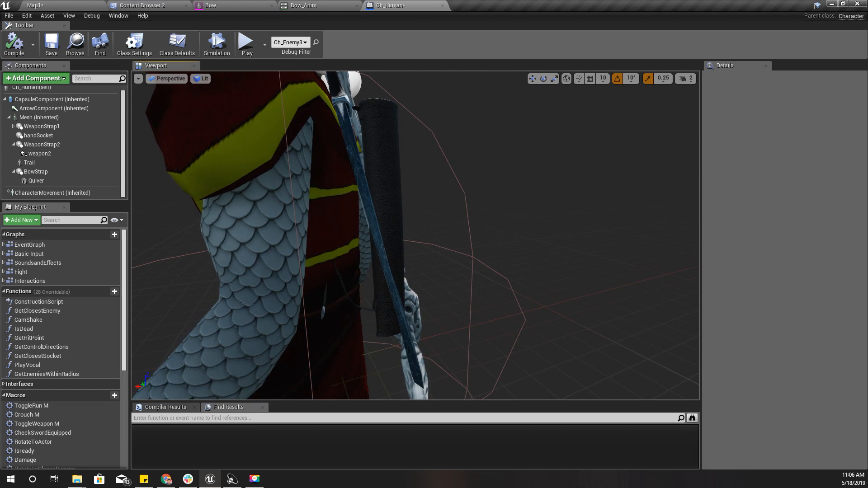
click(377, 154)
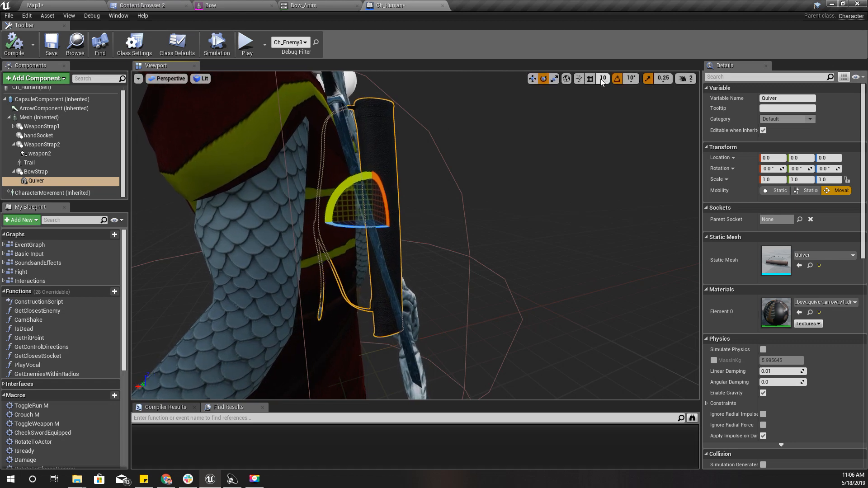
click(565, 80)
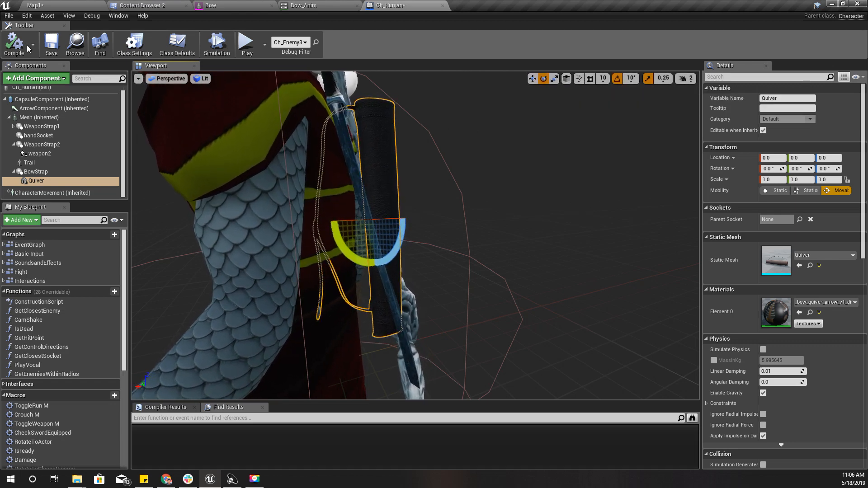
right_drag(416, 235, 353, 244)
right_drag(473, 161, 335, 190)
mouse_move(448, 218)
right_down()
mouse_move(453, 245)
mouse_move(481, 224)
mouse_move(434, 216)
right_up()
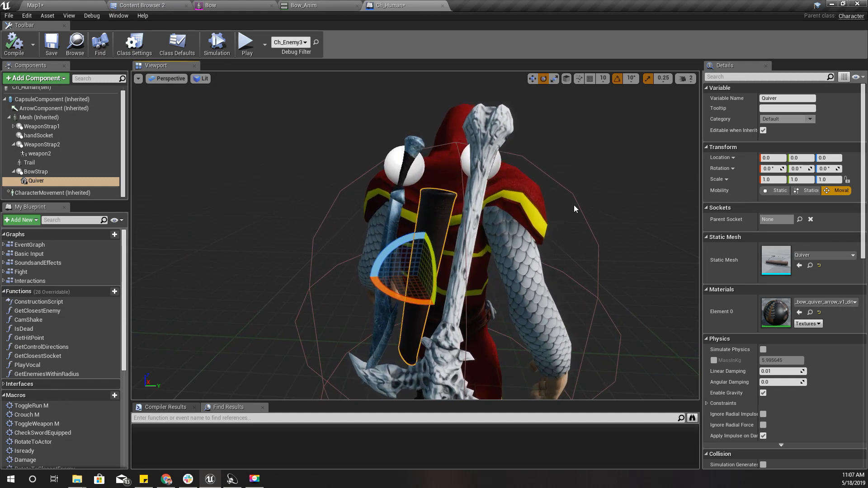
click(50, 170)
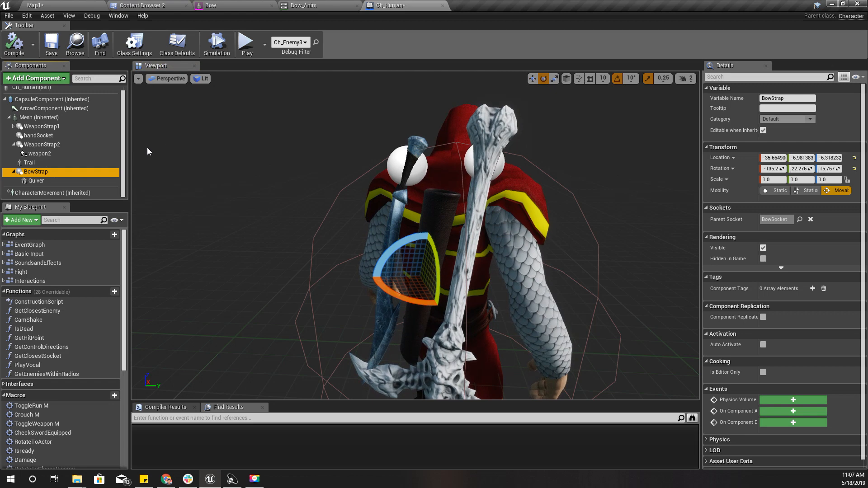
right_drag(203, 101, 262, 112)
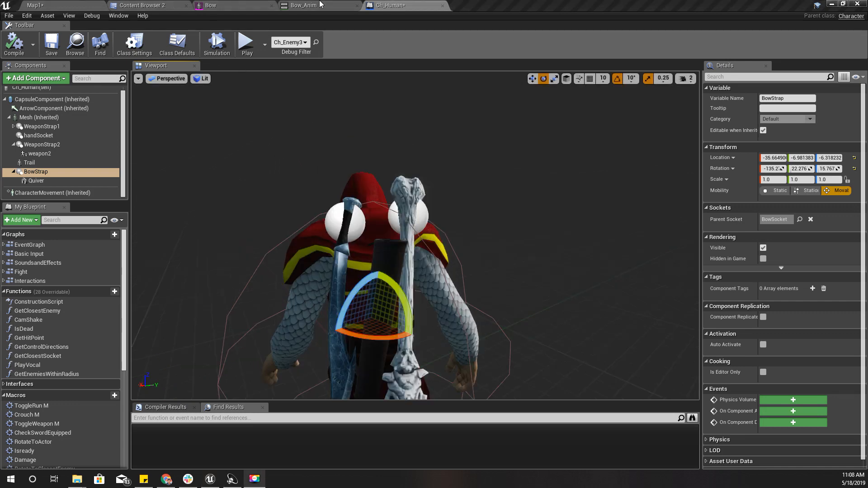
Examine the Bow skeletal mesh in the Bow_and_Arrow folder and in its mesh editor
click(140, 5)
click(273, 81)
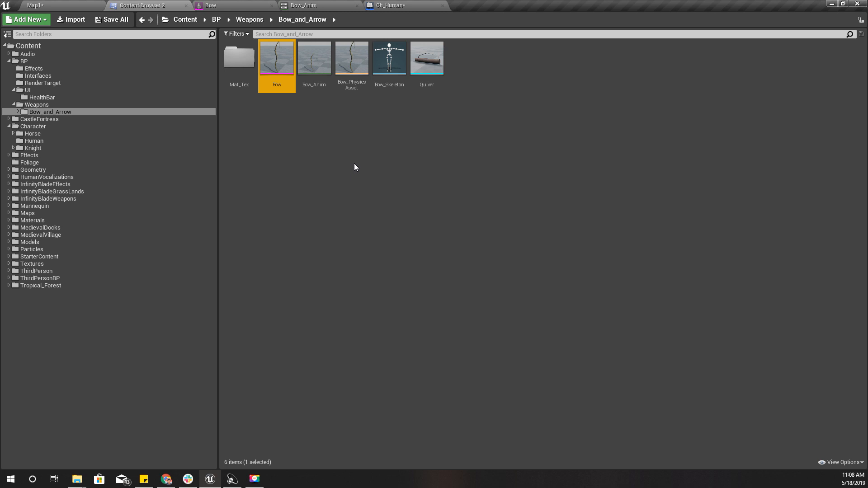
drag(277, 61, 289, 141)
click(387, 5)
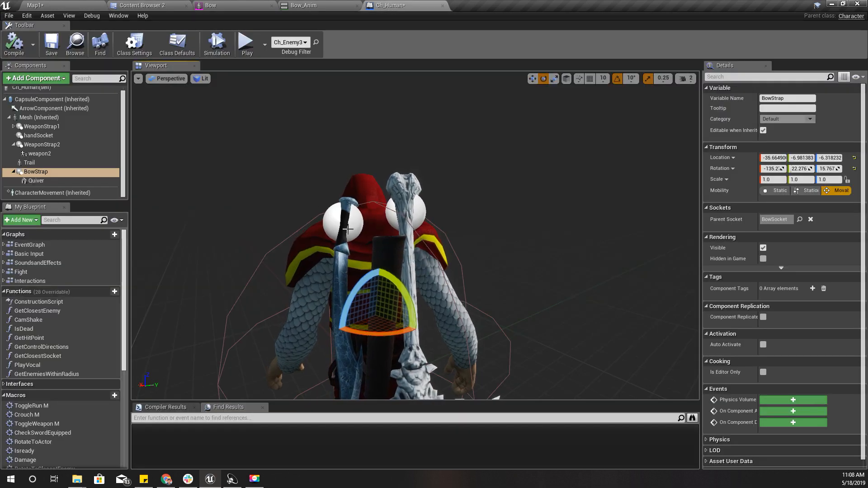
click(211, 5)
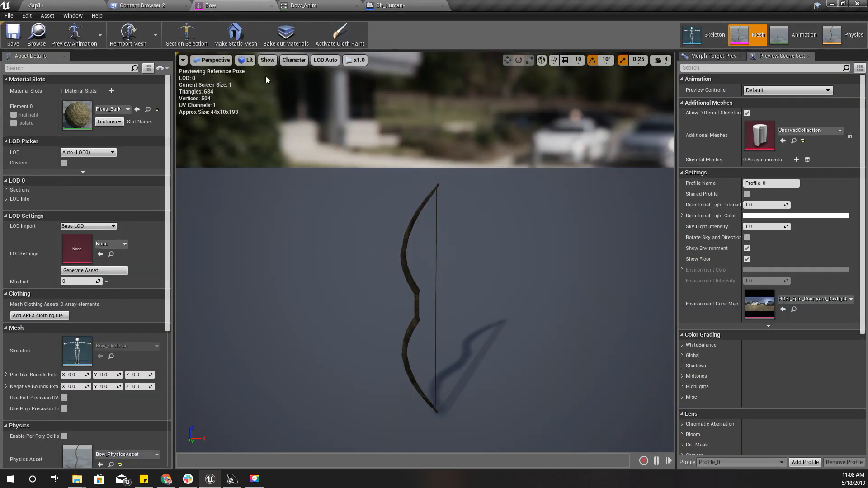
Create a child blueprint class of BP_MeleeWeapon in the Weapons folder and name it BP_Bow
click(152, 5)
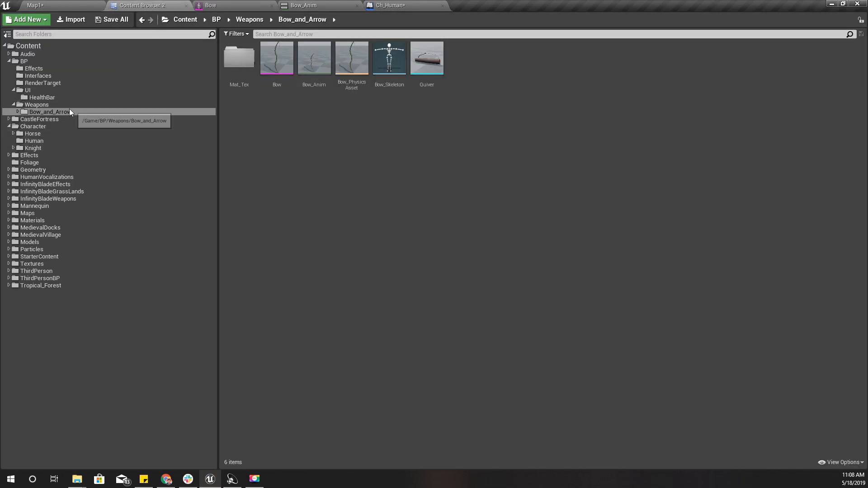
click(45, 104)
click(320, 87)
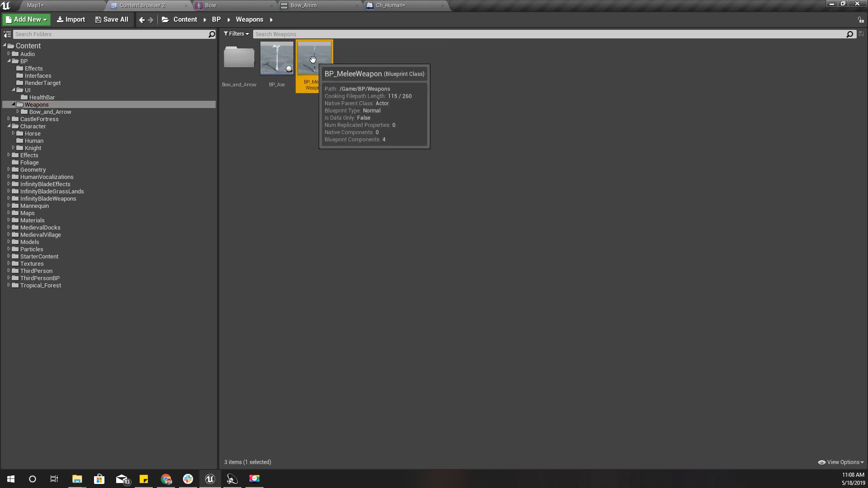
right_click(308, 64)
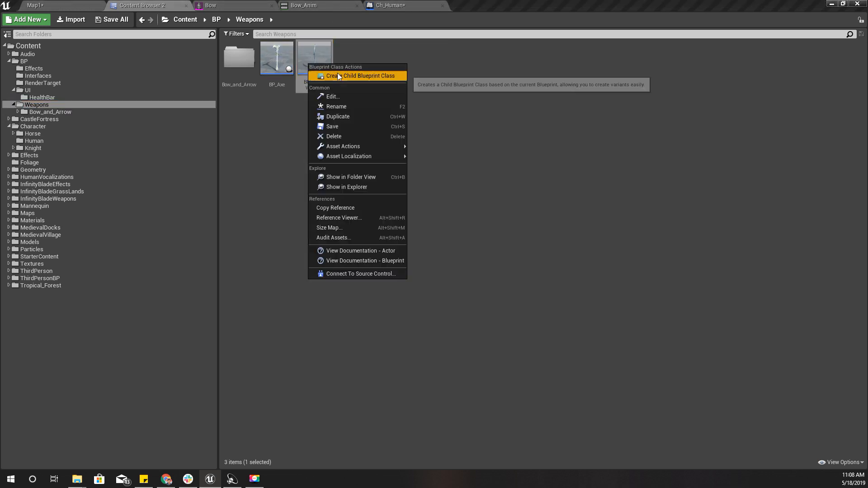
click(357, 75)
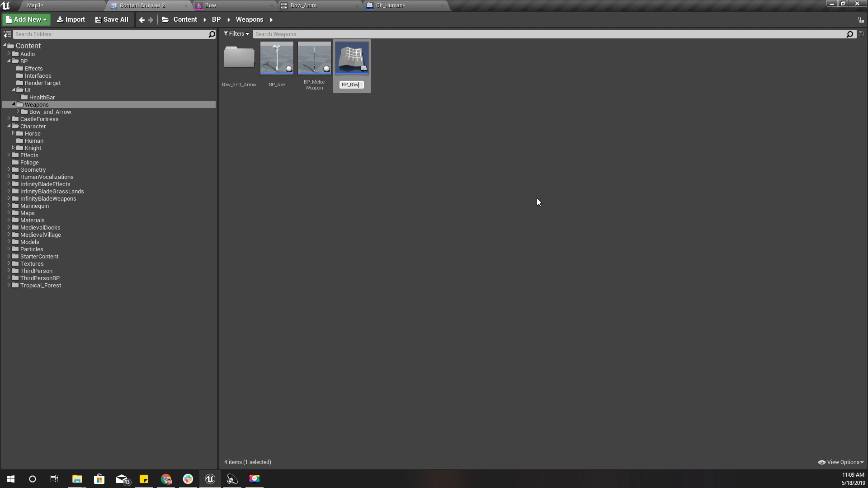
key(Return)
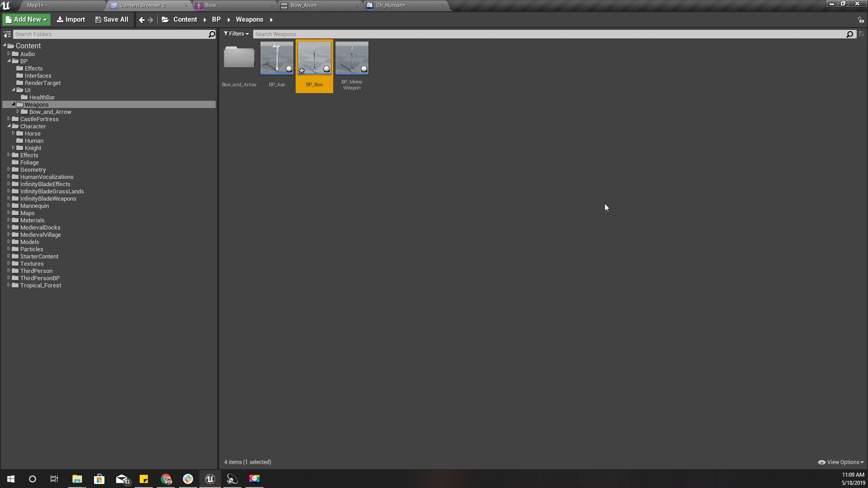
Open BP_Bow and turn off Visible in the Rendering settings of the inherited Weapon_Mesh
double_click(317, 70)
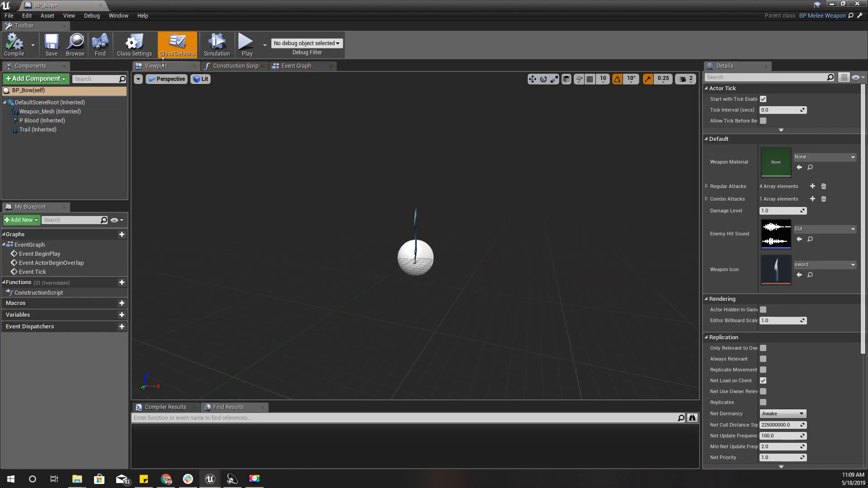
right_drag(423, 256, 433, 208)
key(d)
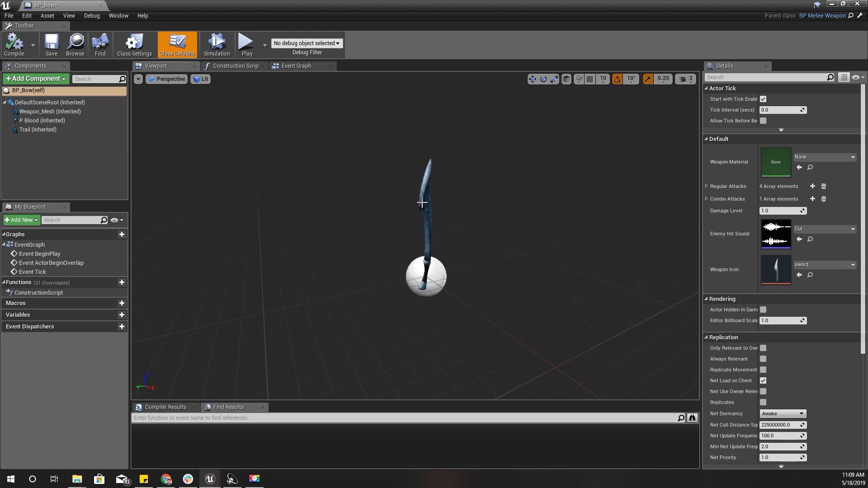
click(422, 203)
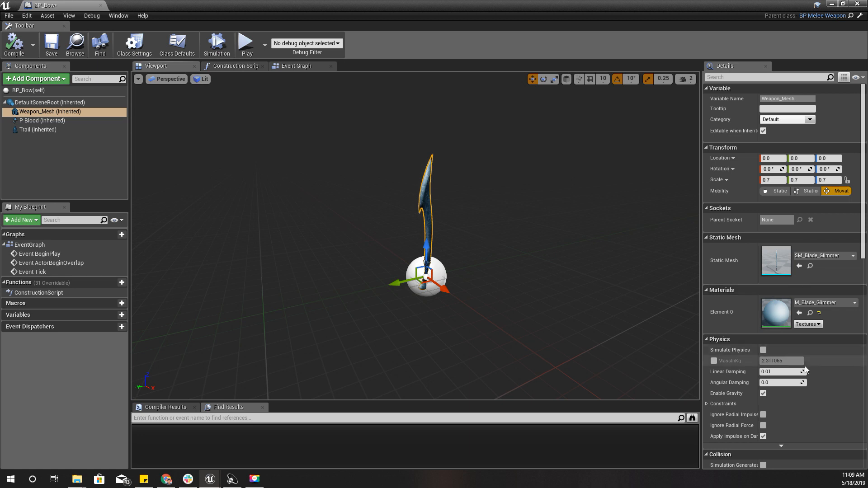
scroll(805, 368, down, 10)
scroll(805, 366, down, 2)
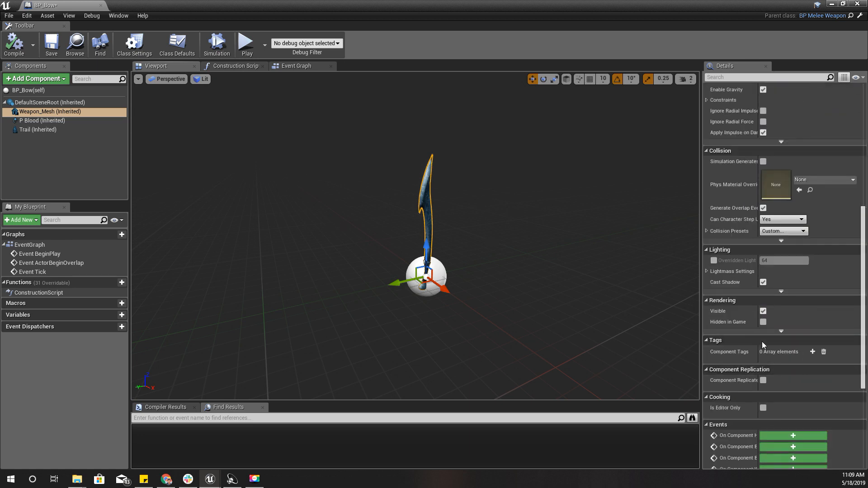
click(763, 312)
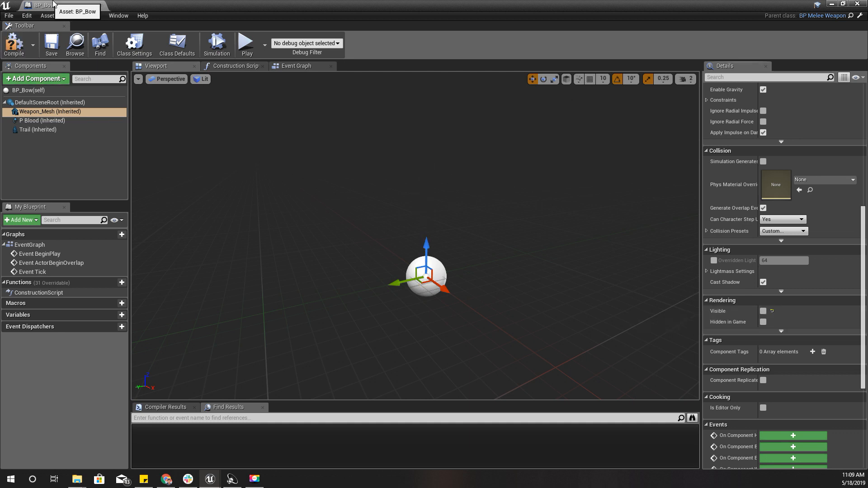
Add the Bow skeletal mesh from the Bow_and_Arrow folder to BP_Bow as a child of Weapon_Mesh
drag(65, 4, 379, 4)
click(300, 4)
click(155, 5)
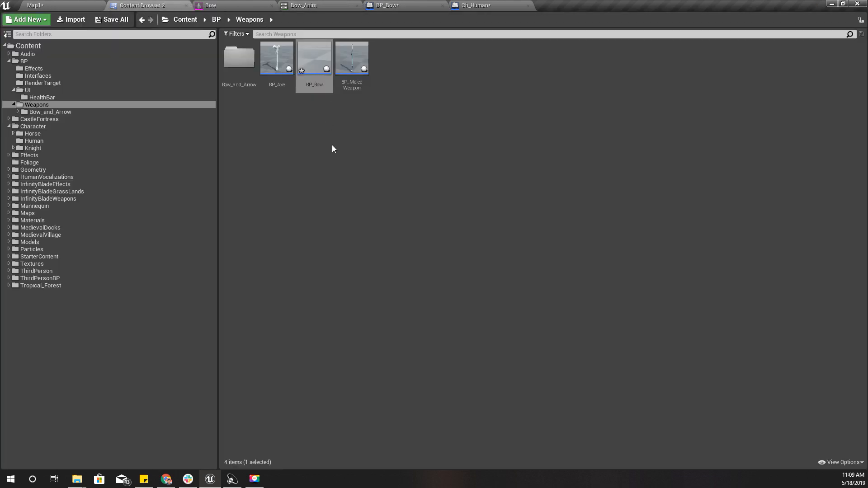
click(56, 113)
drag(276, 58, 47, 116)
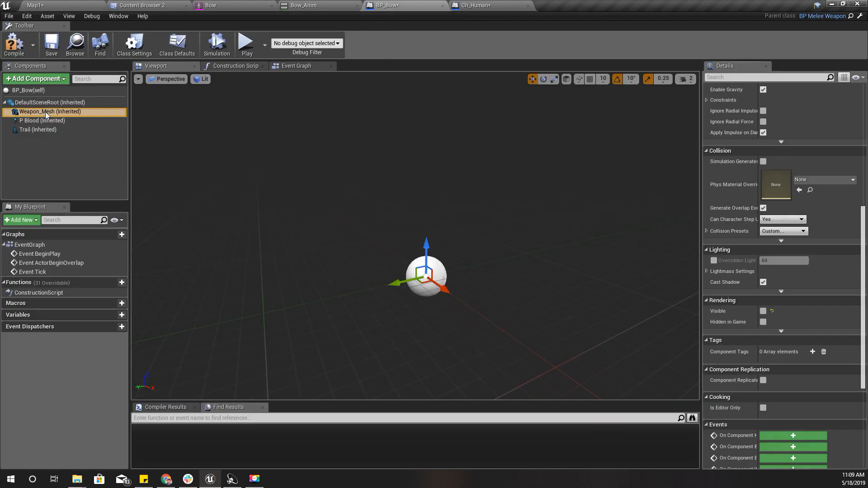
right_drag(442, 245, 530, 246)
key(a)
key(w)
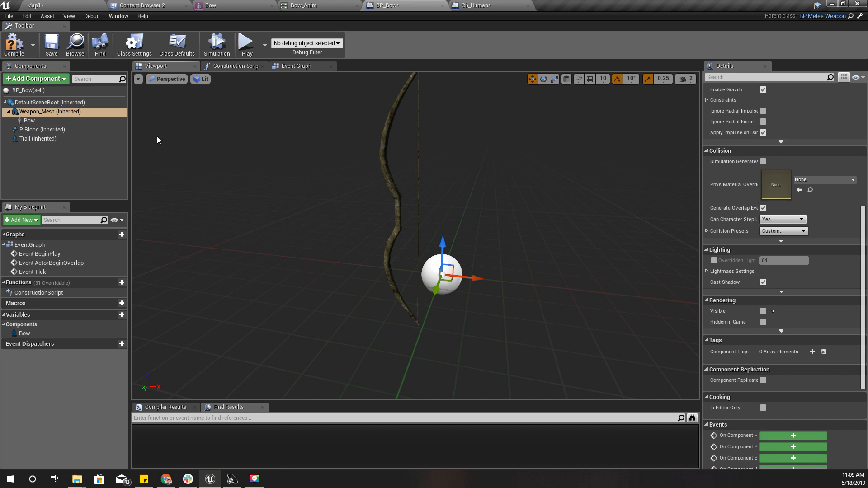
Check the Bow component's details, and turn Visible back on for Weapon_Mesh to use the sword as a placement reference
click(29, 120)
scroll(758, 311, up, 3)
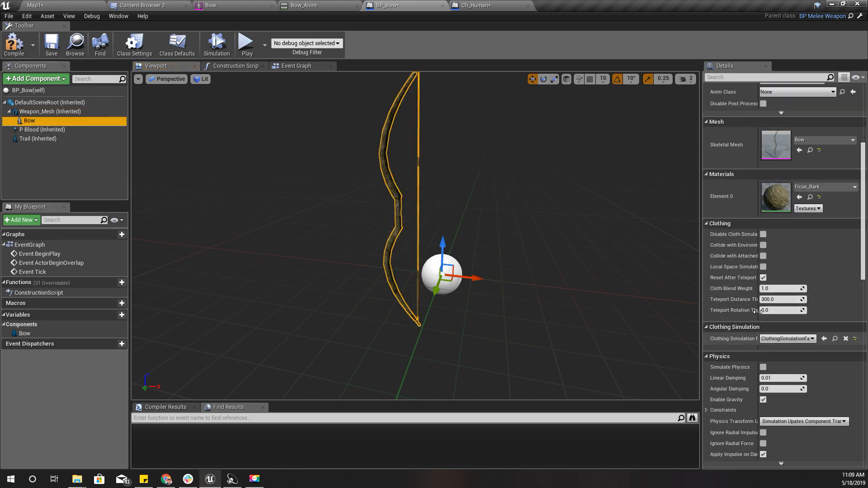
scroll(758, 312, up, 3)
right_drag(444, 221, 445, 223)
middle_drag(445, 222, 438, 264)
click(80, 122)
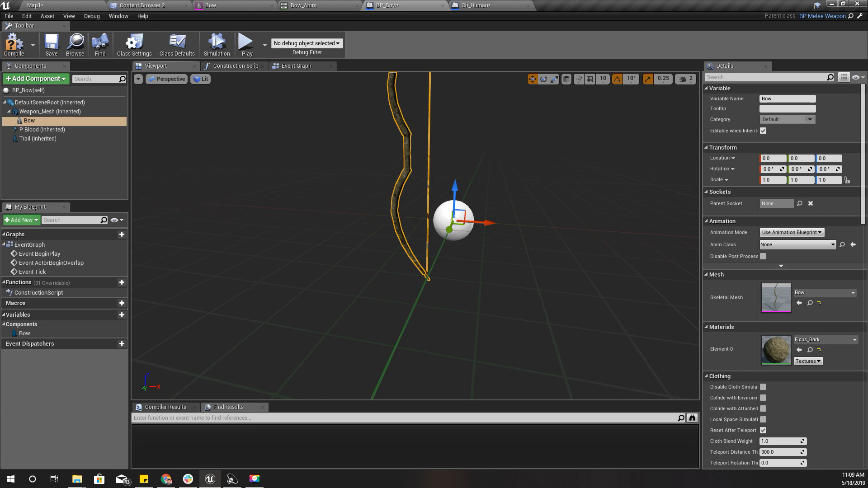
click(47, 112)
scroll(791, 342, down, 5)
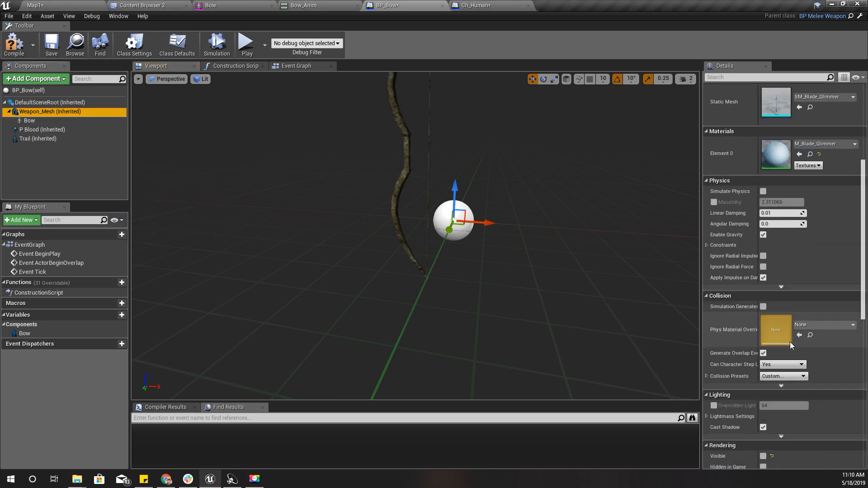
scroll(791, 342, down, 2)
click(770, 384)
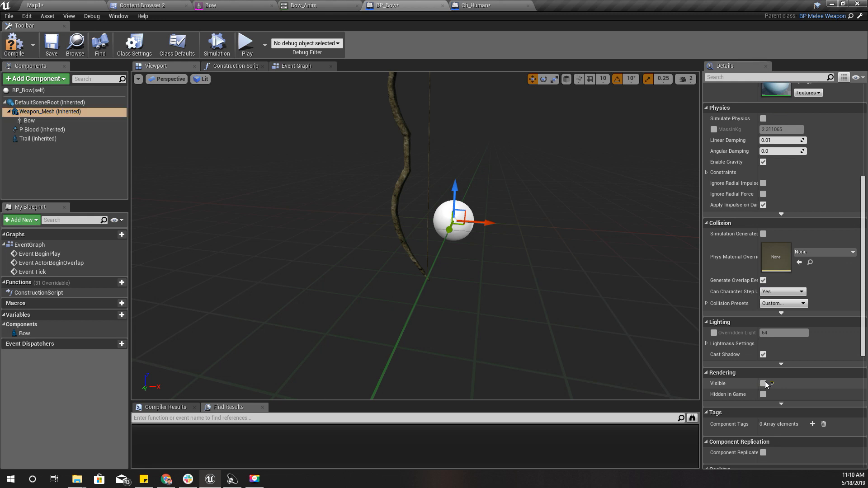
click(765, 384)
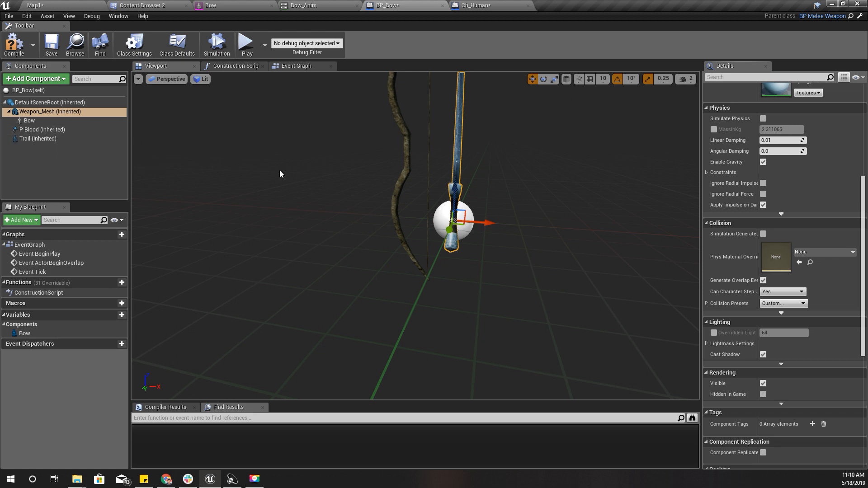
Move the Bow component so that its grip overlaps the sword's handle
click(29, 120)
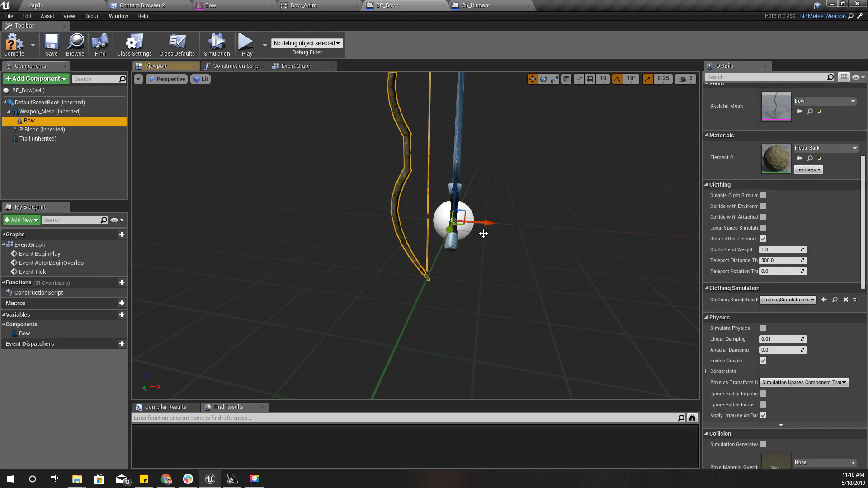
click(39, 124)
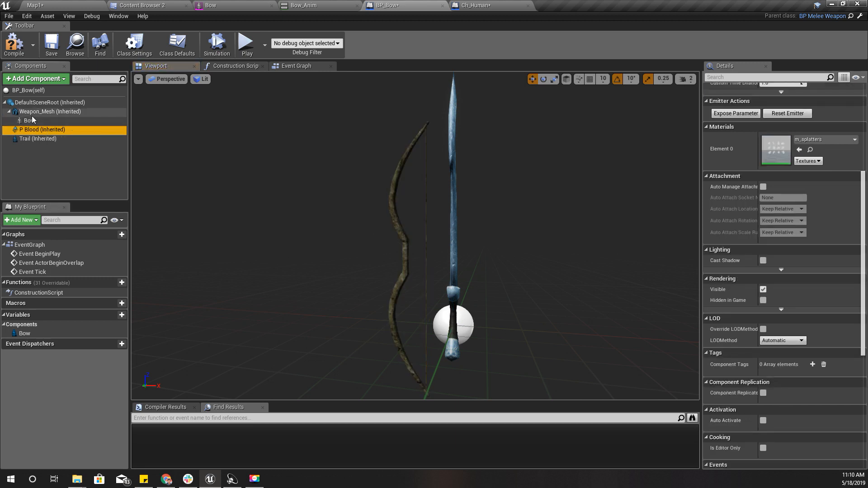
right_drag(521, 285, 504, 264)
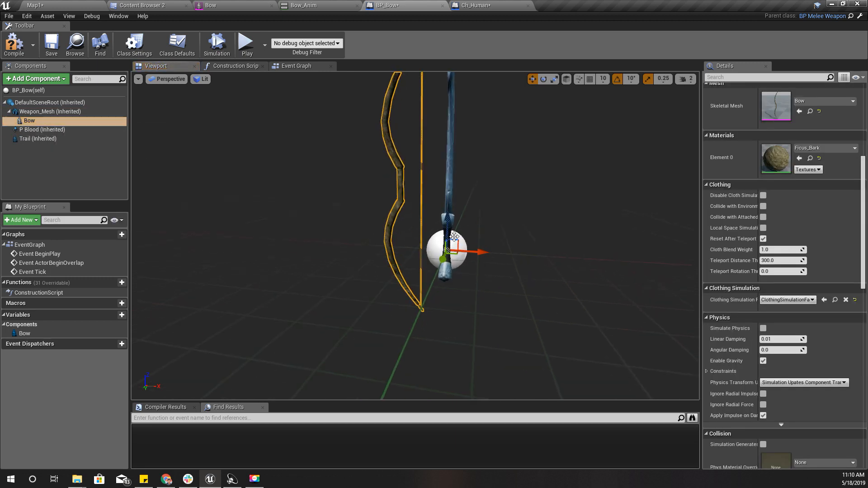
drag(455, 237, 500, 302)
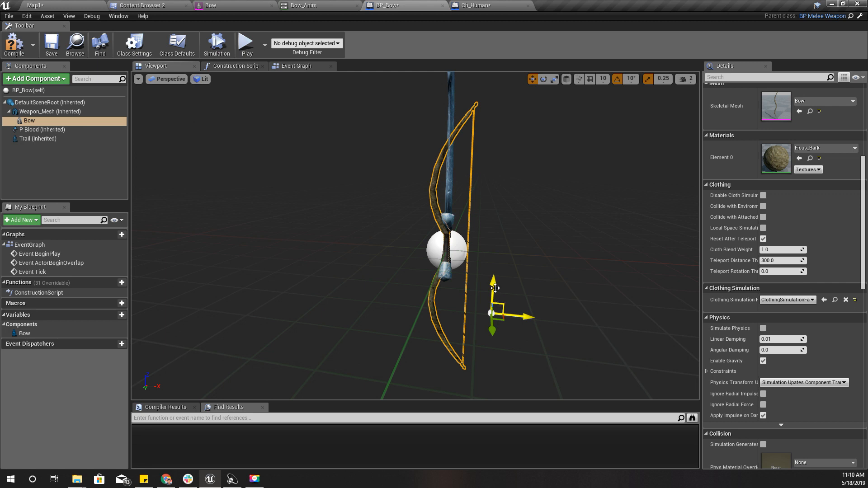
Nudge the Bow along Y in the Left orthographic view, check it in the Front view, and compile BP_Bow
click(167, 79)
click(170, 120)
key(f)
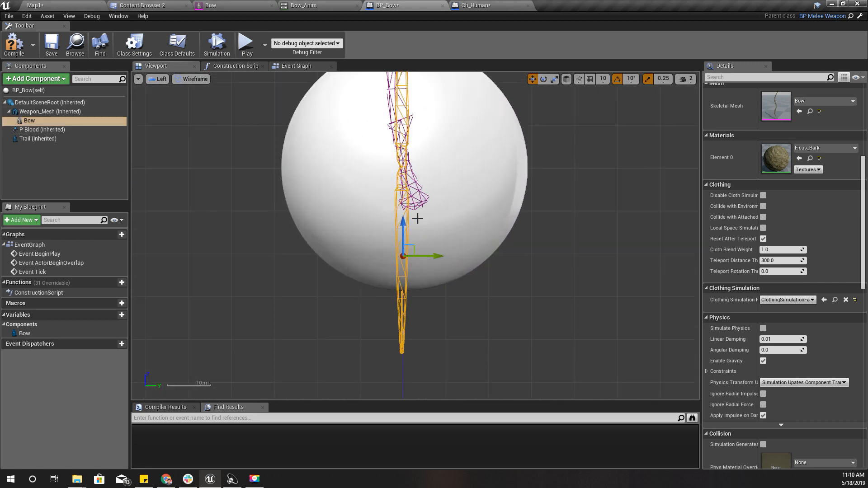
drag(433, 259, 435, 257)
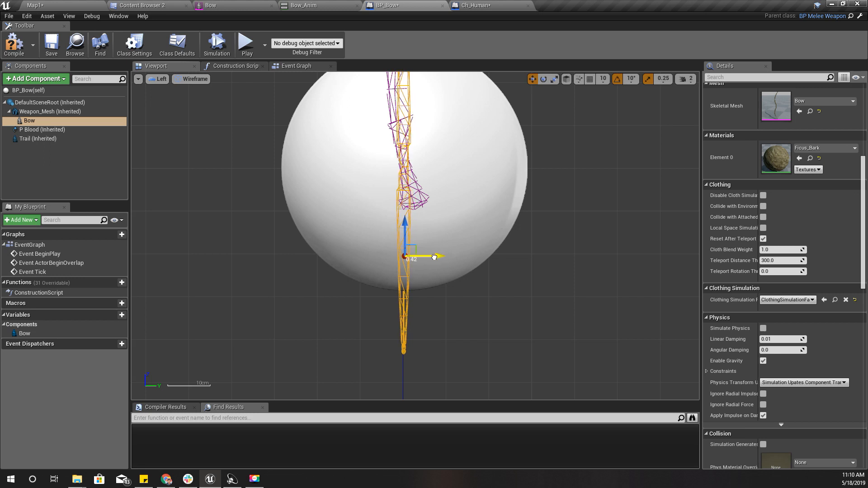
click(159, 79)
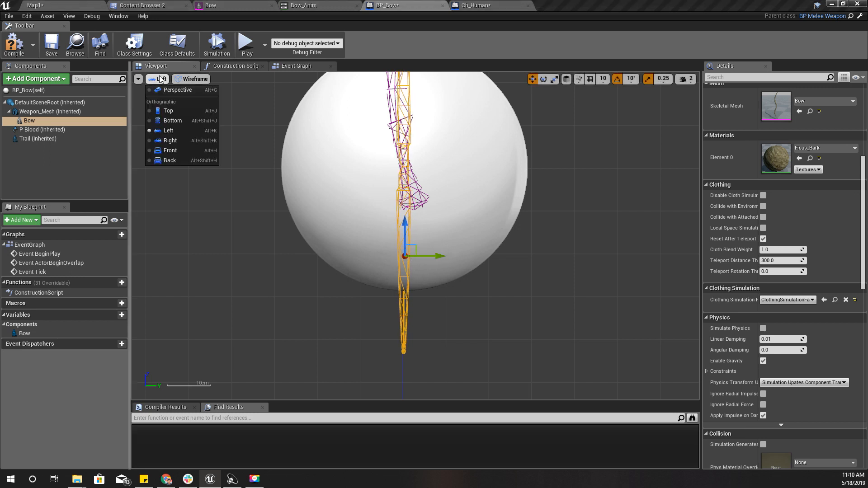
click(183, 151)
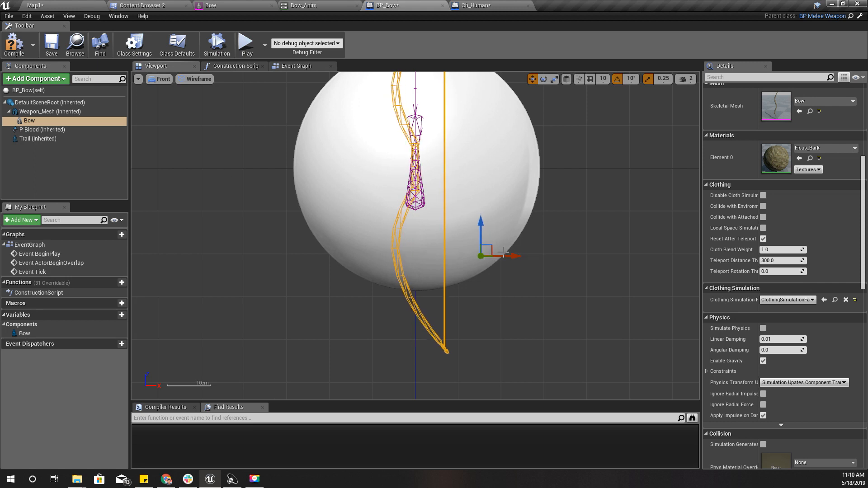
click(13, 44)
click(162, 80)
click(176, 93)
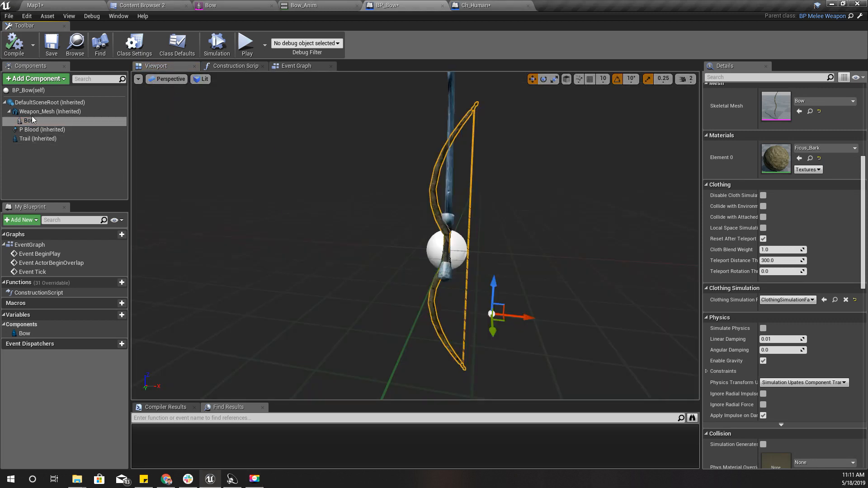
Turn off Visible for Weapon_Mesh in the Rendering settings and compile BP_Bow
click(49, 112)
scroll(792, 365, down, 2)
click(763, 355)
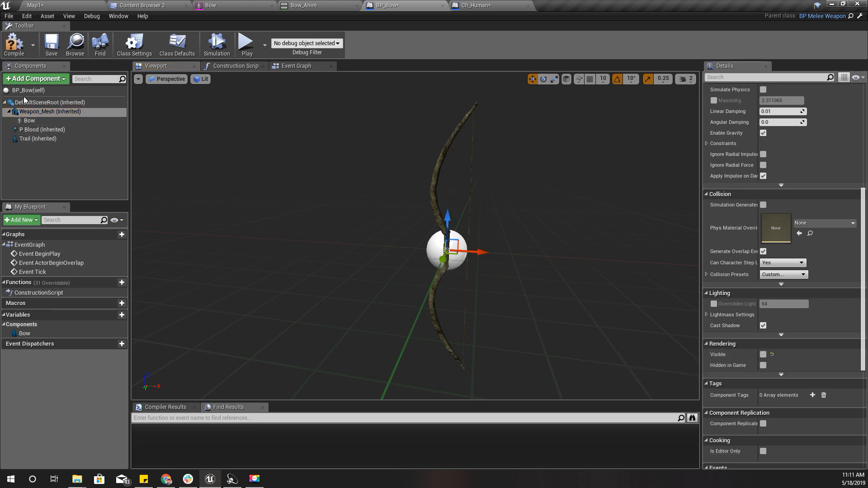
click(14, 46)
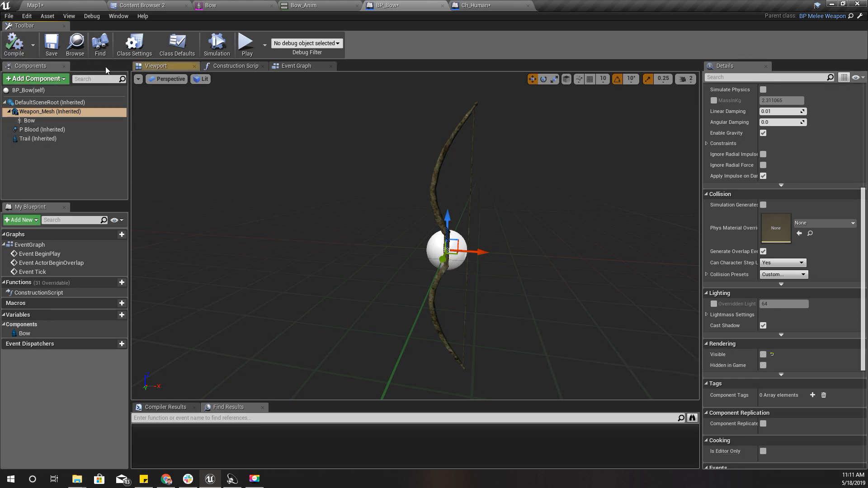
Try adding BP_Bow from the Weapons folder as a child of BowStrap in Ch_Human, and undo the addition
click(41, 5)
click(479, 5)
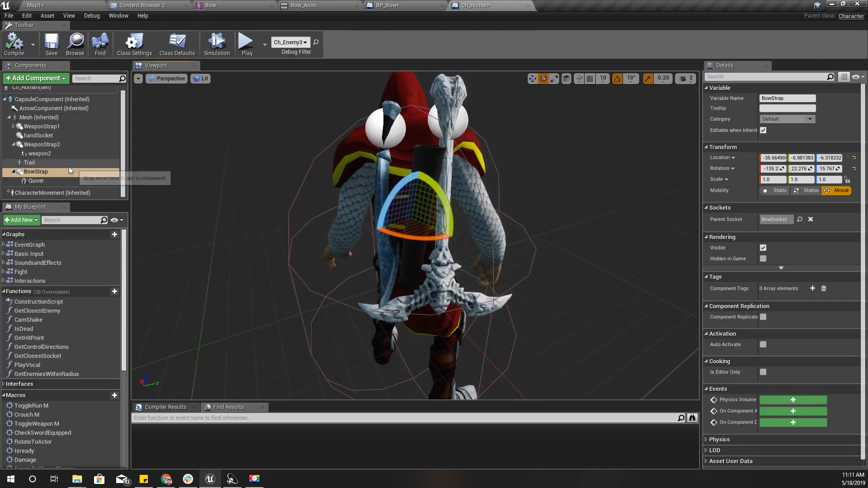
click(131, 4)
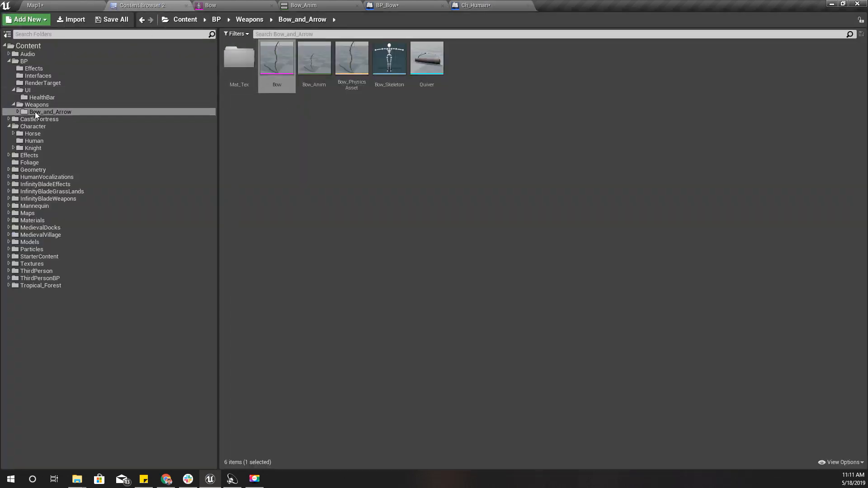
click(37, 105)
drag(316, 57, 356, 147)
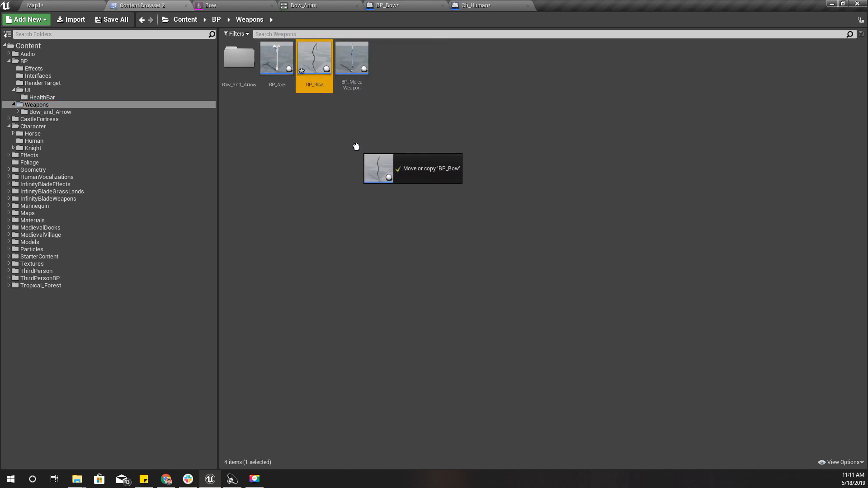
drag(371, 209, 45, 175)
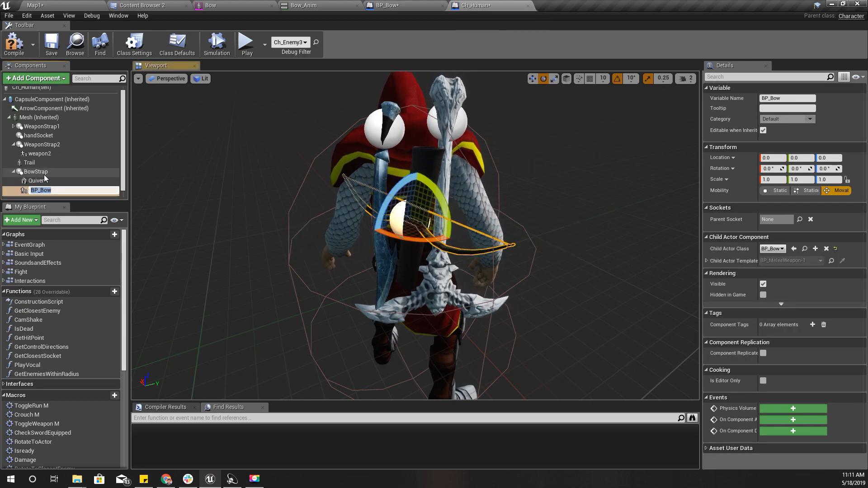
click(43, 182)
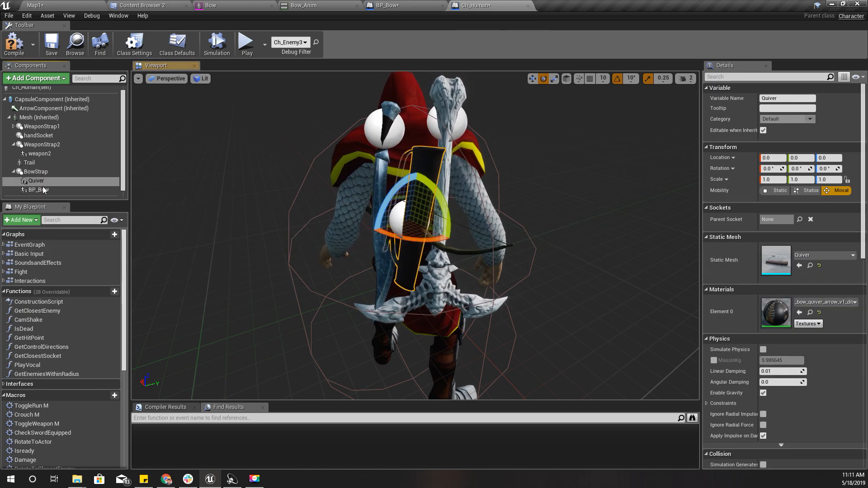
click(44, 192)
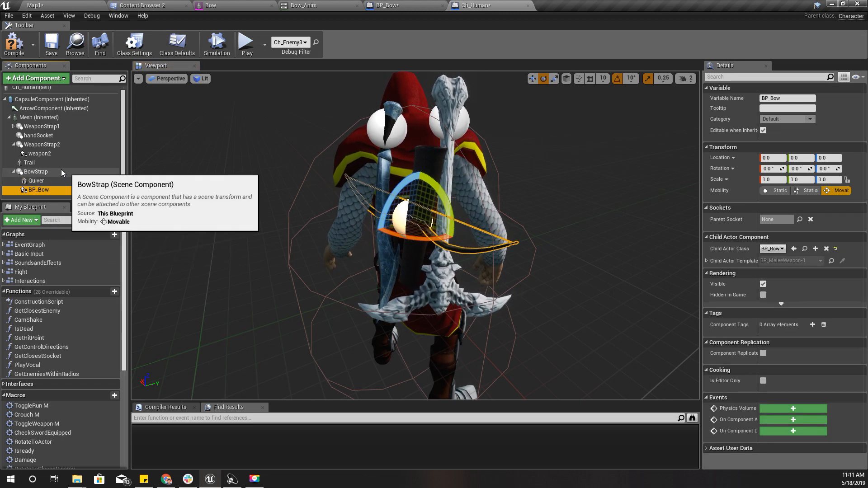
key(ctrl+z)
Rename the BowStrap component in Ch_Human as QuiverStrap
click(42, 174)
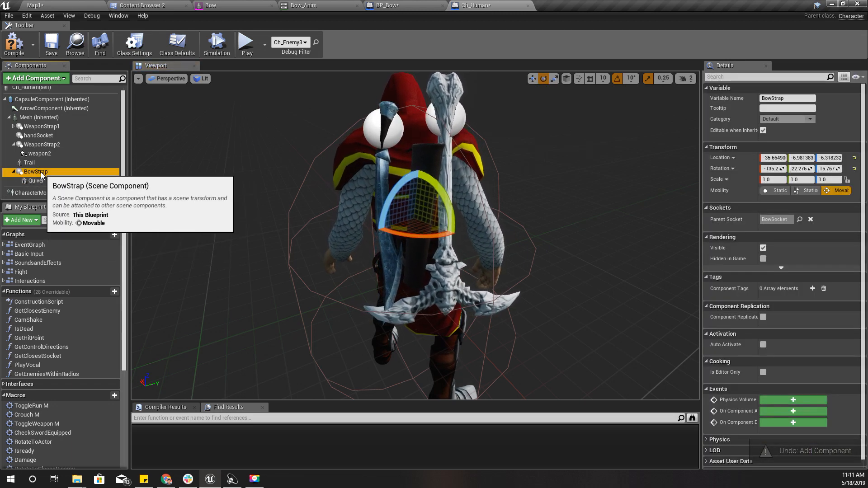
click(42, 172)
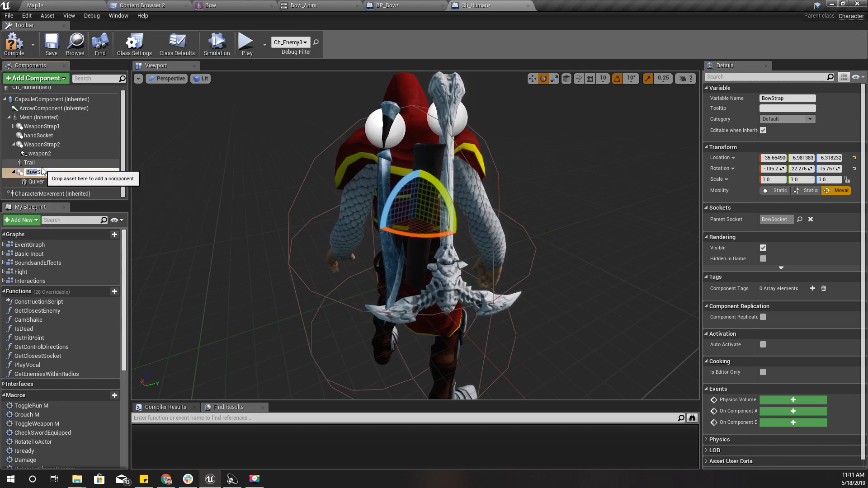
text(Quiver)
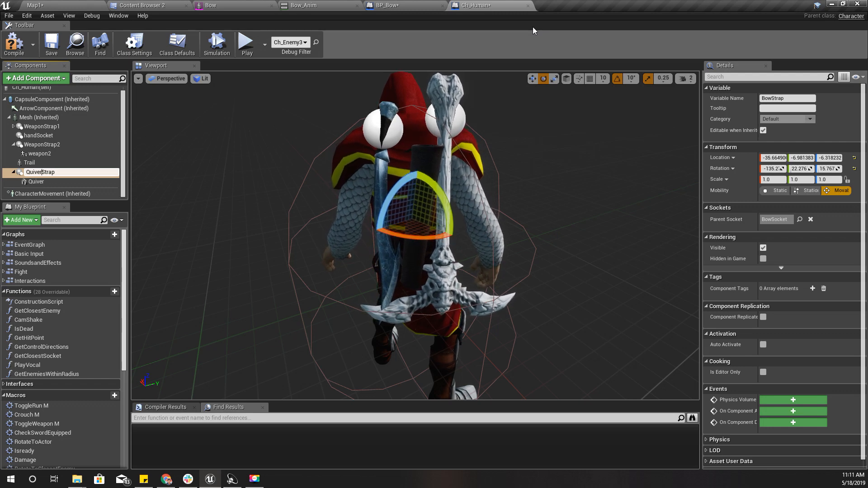
key(Return)
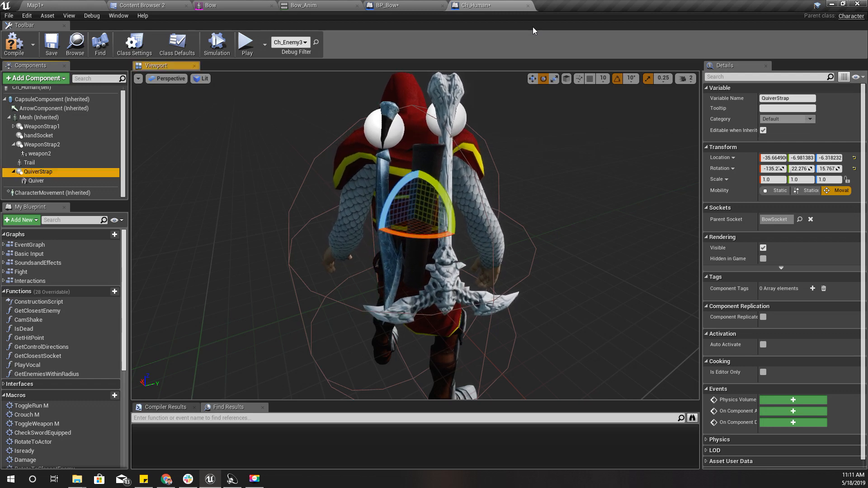
Duplicate QuiverStrap, name the copy BowStrap, and save the changes
key(ctrl+w)
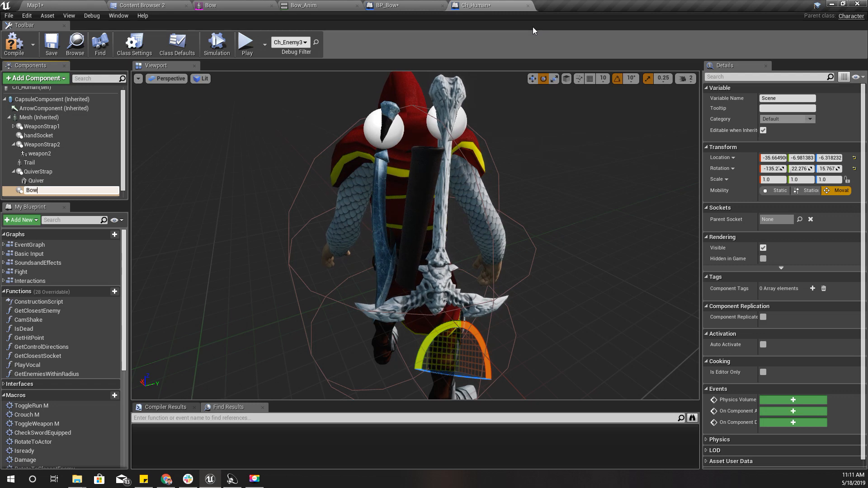
key(Return)
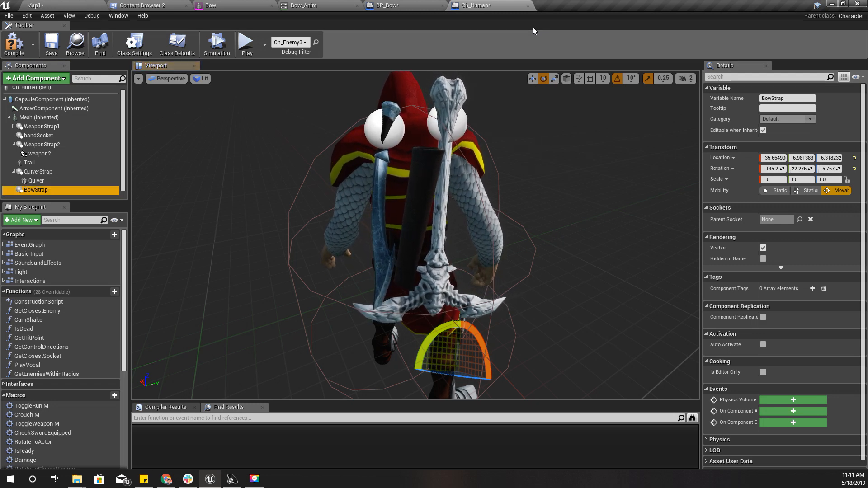
key(ctrl+s)
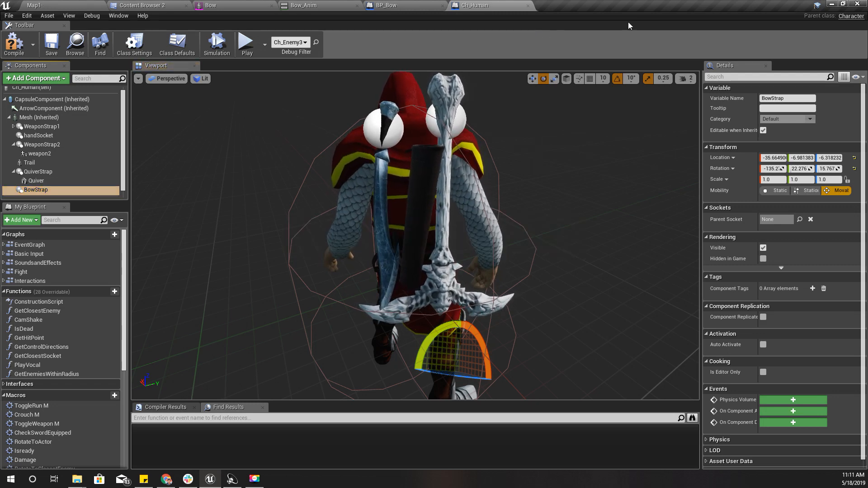
Set BowStrap's parent socket to BowSocket and reset its location and rotation to 0.0 on all axes
click(800, 221)
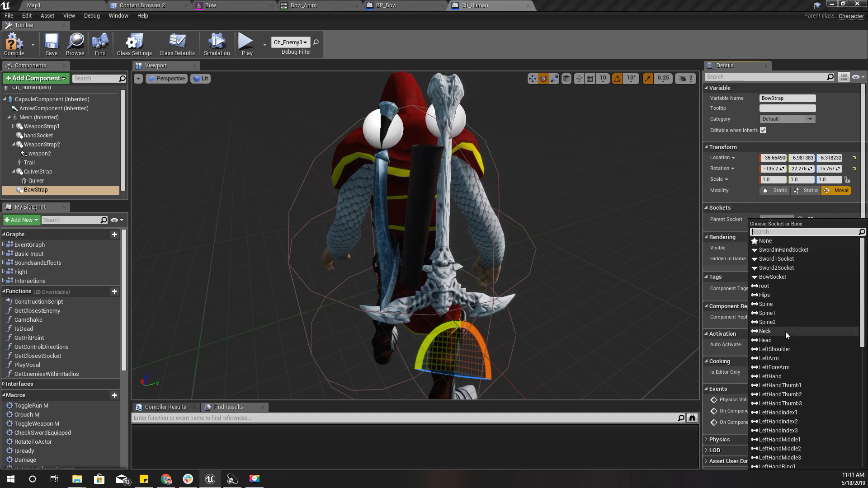
click(793, 279)
right_click(745, 154)
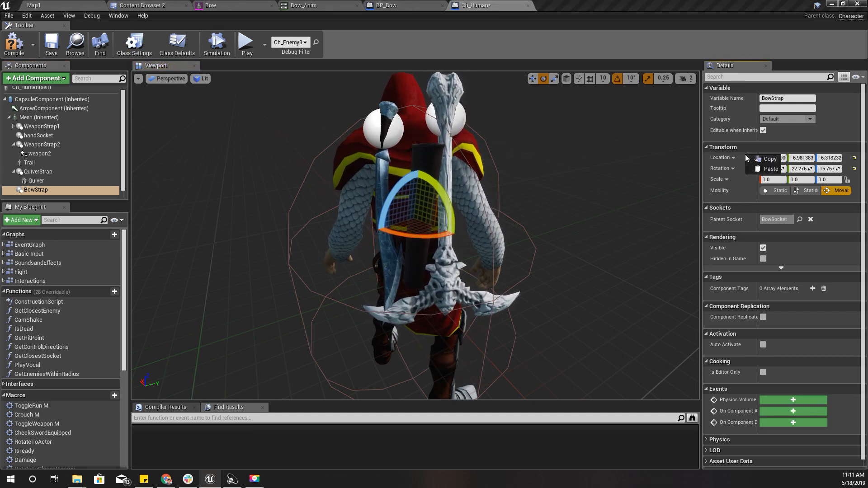
right_click(723, 154)
click(773, 158)
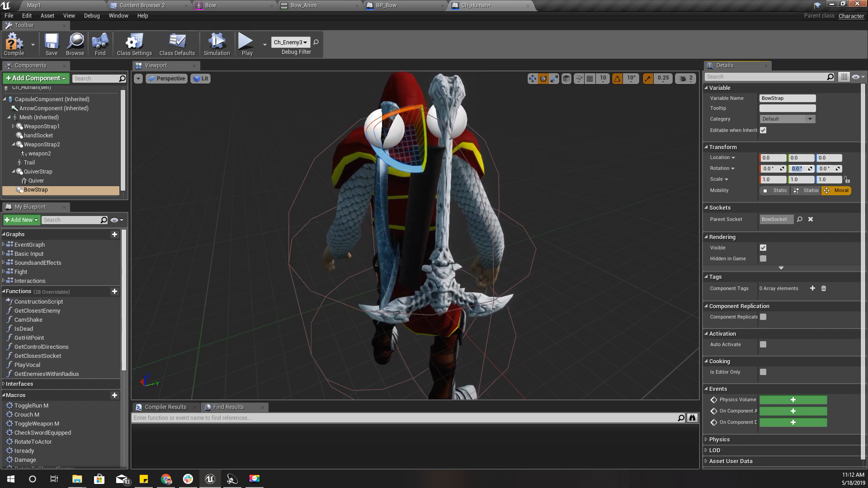
Add BP_Bow from the Weapons folder as a child of BowStrap in Ch_Human
click(20, 193)
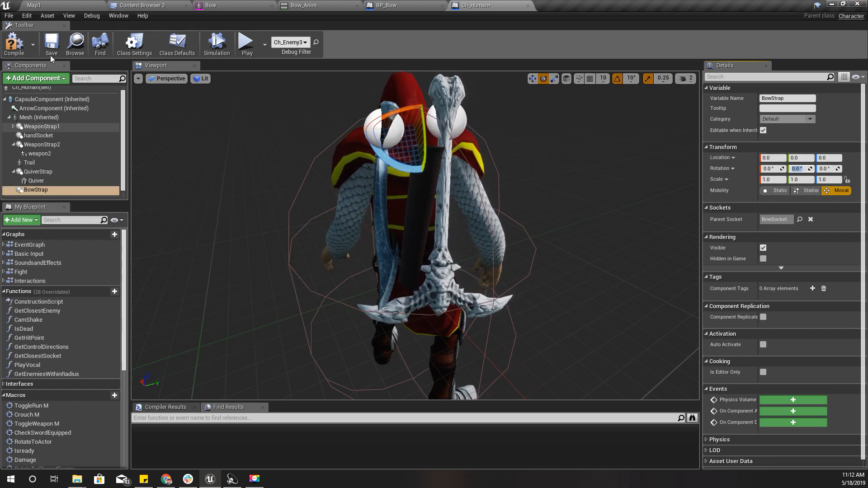
click(122, 5)
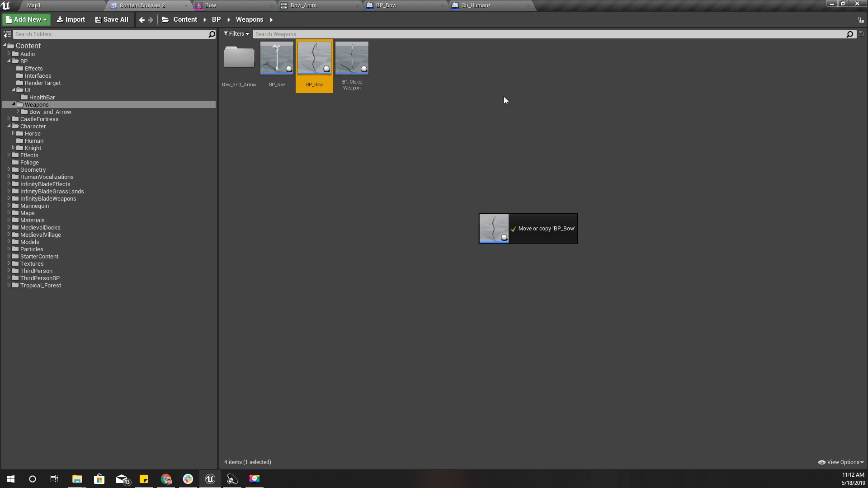
drag(312, 56, 35, 193)
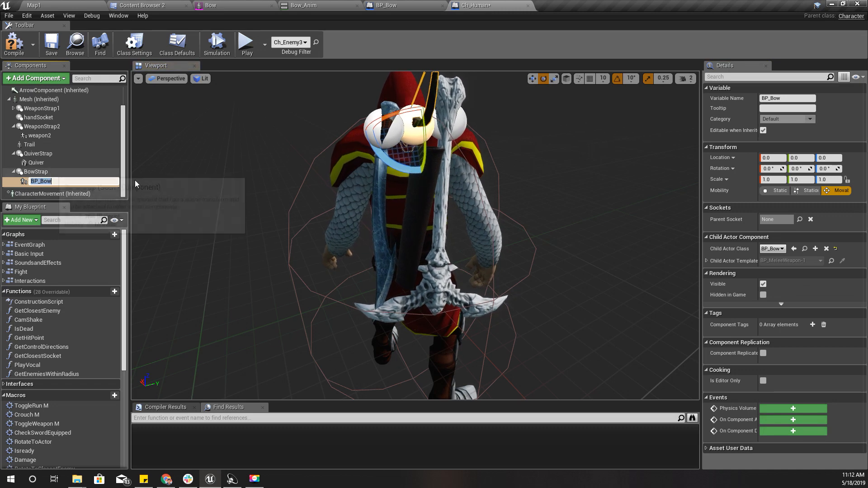
right_drag(315, 151, 263, 146)
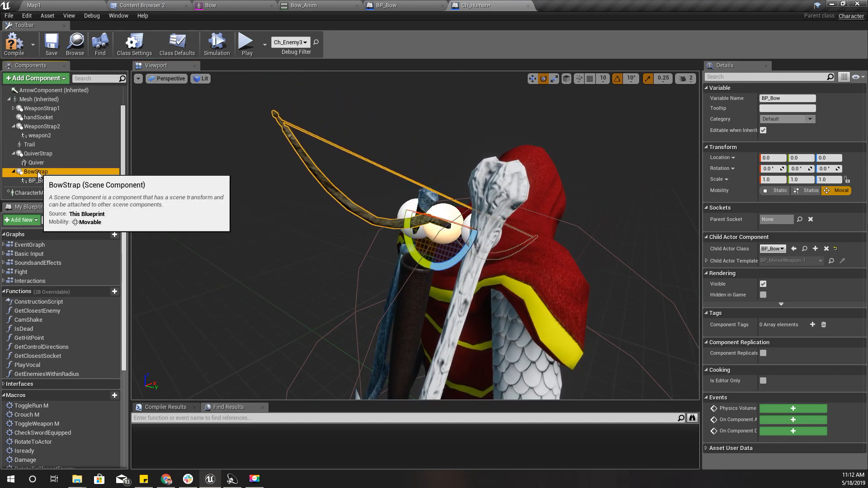
Enable Pause Anims on Ch_Human's Mesh component
click(36, 172)
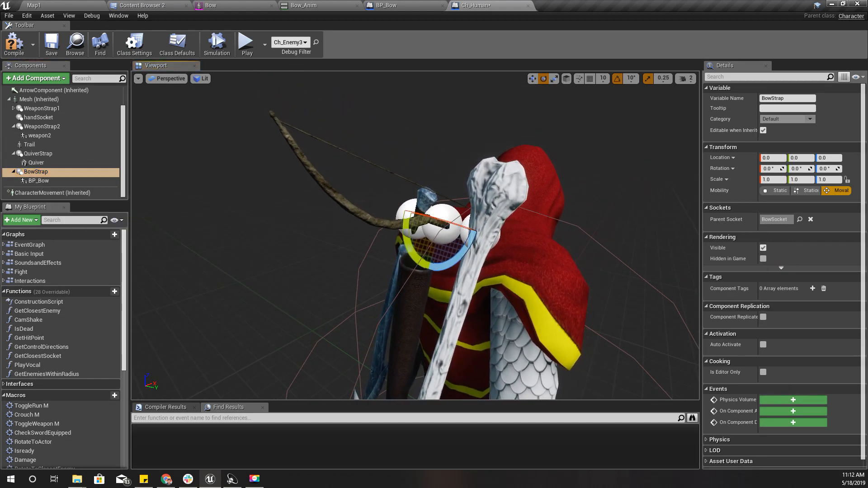
click(576, 186)
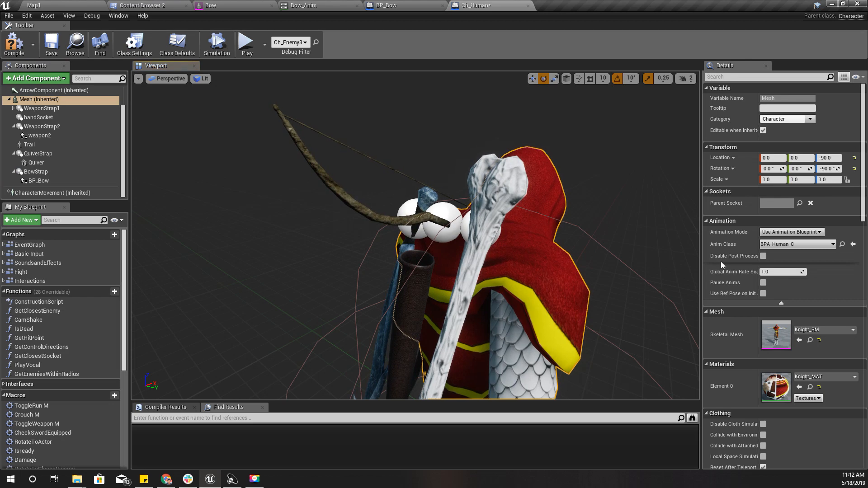
click(763, 283)
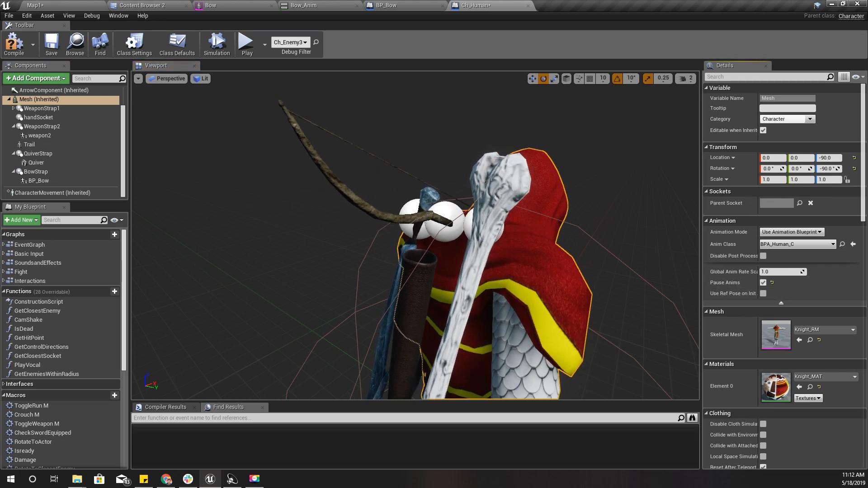
click(427, 216)
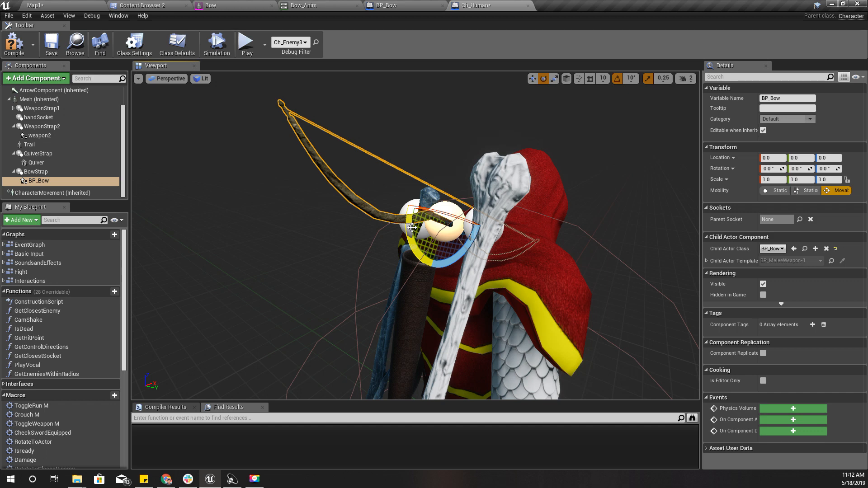
drag(413, 245, 389, 206)
click(413, 247)
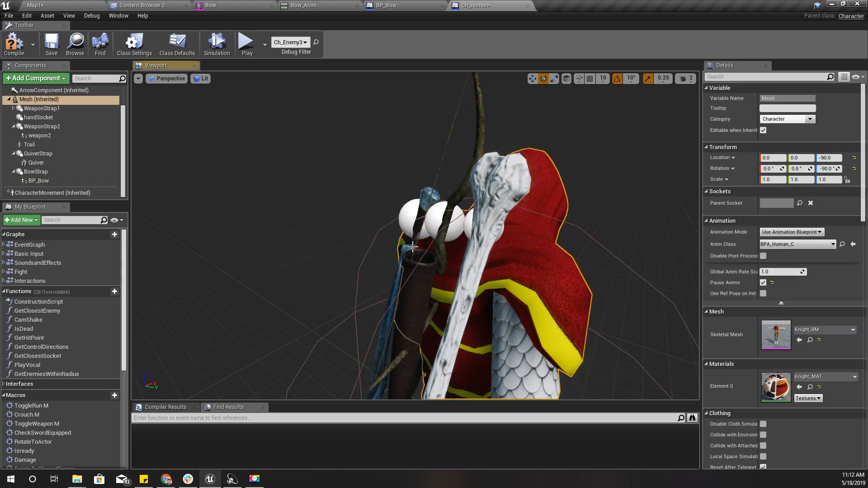
key(ctrl+z)
click(42, 182)
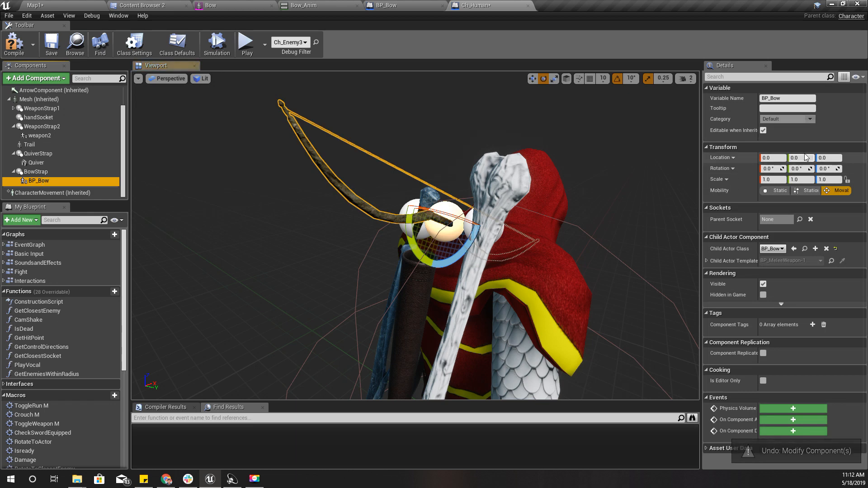
Rotate BowStrap by about 100° so the bow stands upright along the character's back
click(36, 172)
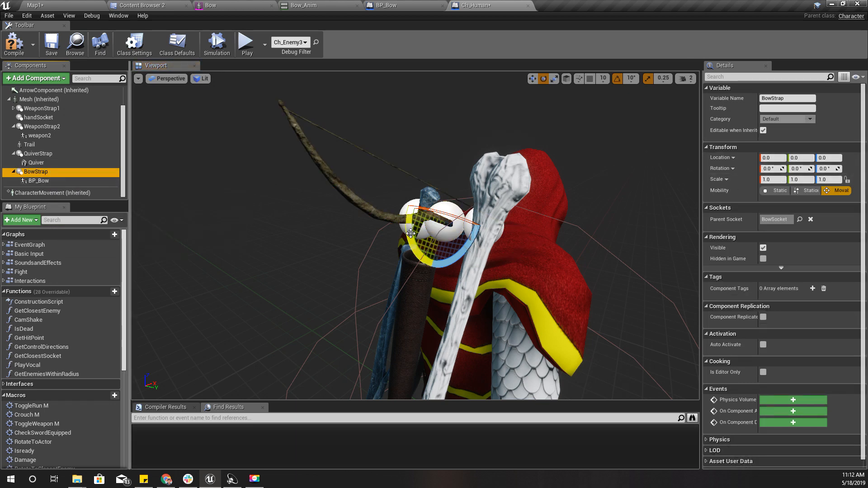
drag(407, 215, 409, 181)
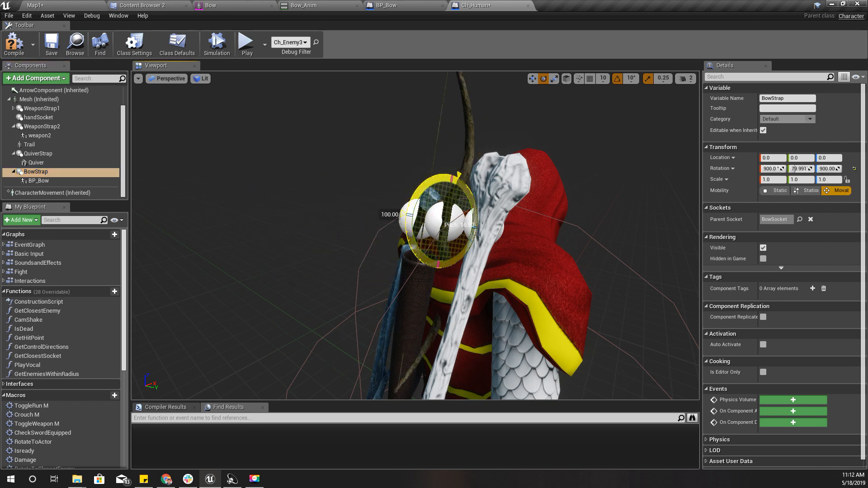
click(416, 203)
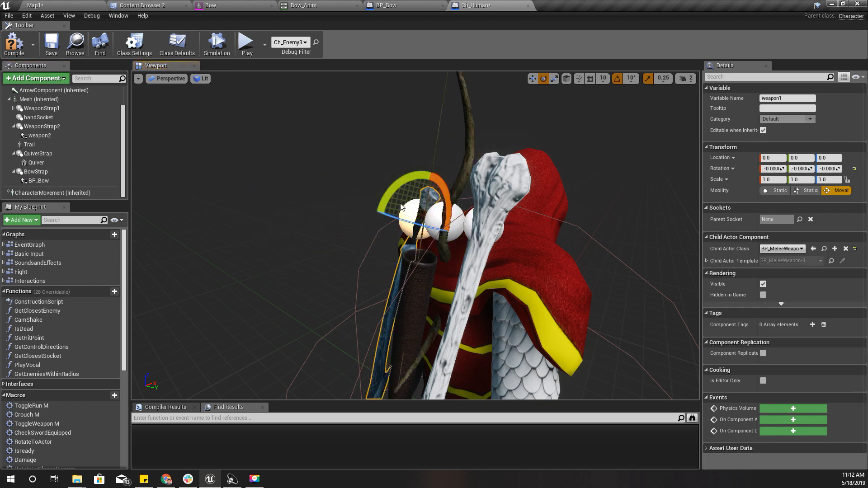
drag(373, 209, 464, 235)
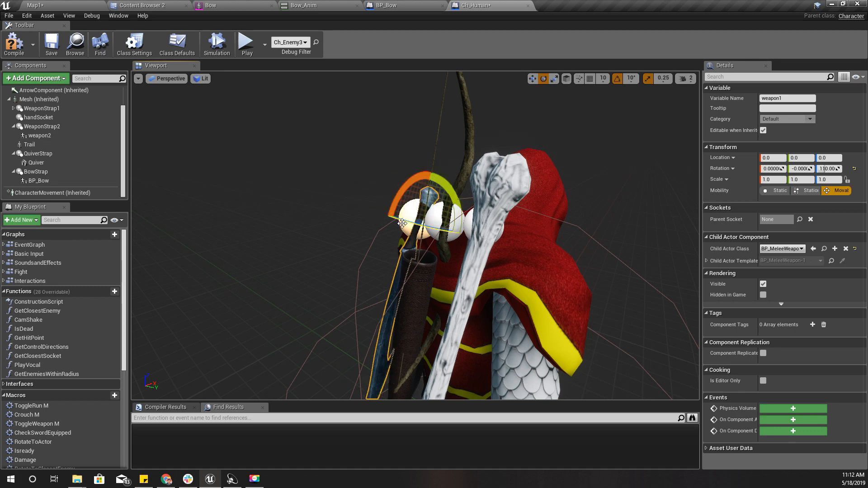
key(ctrl+z)
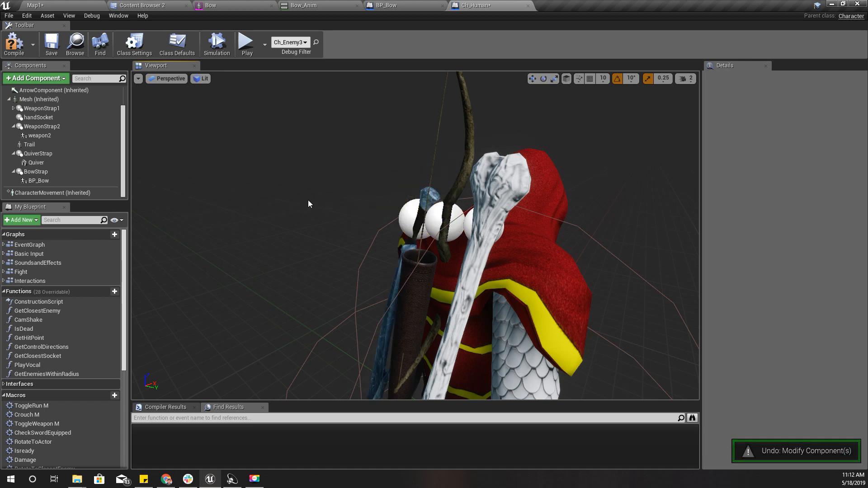
Tilt BowStrap to line the bow up with the back and move it outward to location about -18.7, 1.2, -1.2
click(37, 172)
drag(433, 219, 464, 226)
right_drag(466, 226, 570, 217)
right_drag(443, 269, 498, 269)
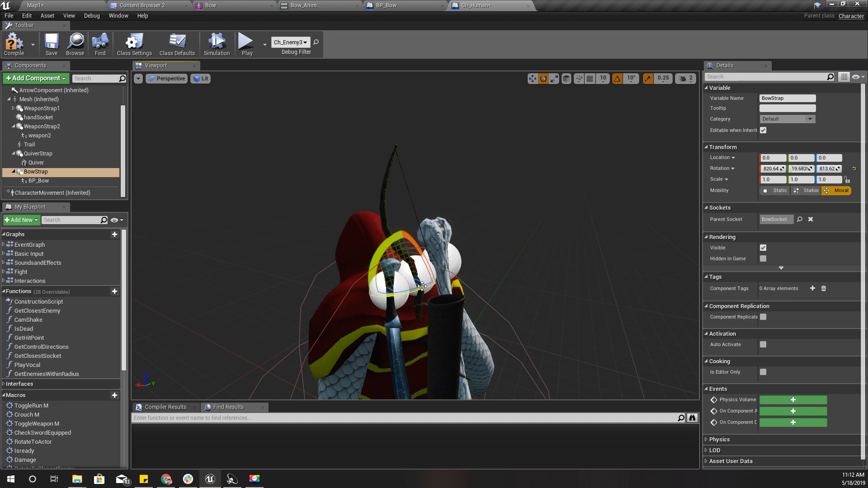
drag(405, 292, 393, 294)
right_drag(408, 242, 460, 249)
drag(407, 243, 396, 236)
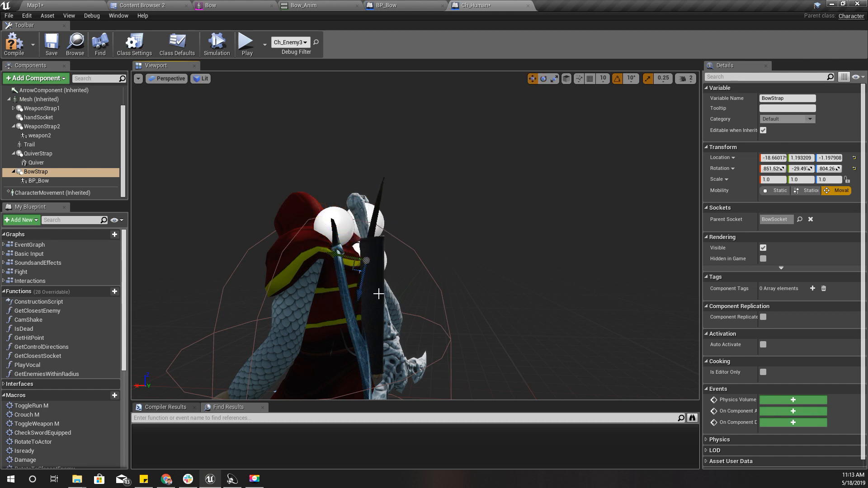
Shift BowStrap sideways from inside the quiver toward the blue sword, to location about -19.4, -5.9, 2.8
right_drag(379, 294, 312, 312)
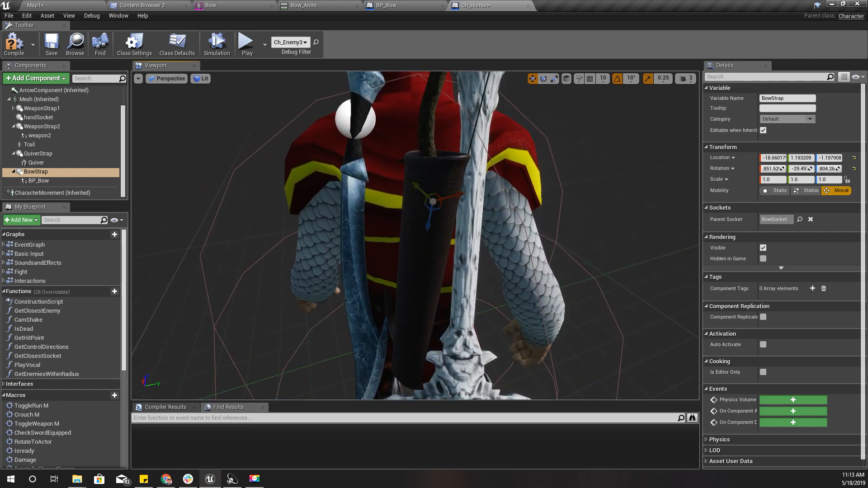
drag(455, 200, 436, 199)
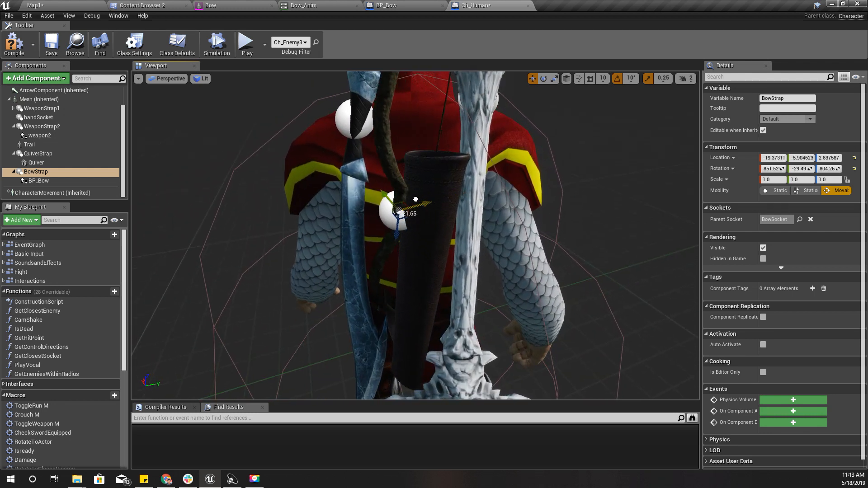
click(433, 217)
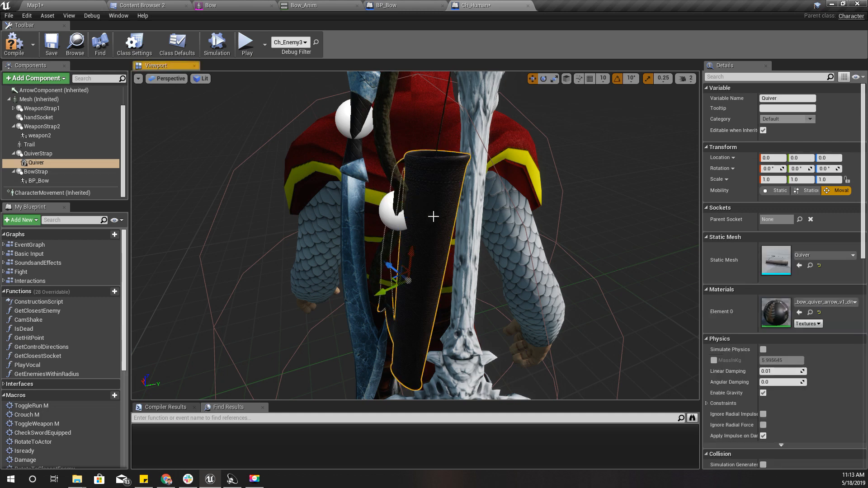
Move BowStrap to location about -21.9, -6.6, 1.1 and tilt it by about -20° beside the quiver
click(43, 171)
right_drag(394, 233, 515, 217)
key(a)
right_drag(389, 257, 402, 263)
key(e)
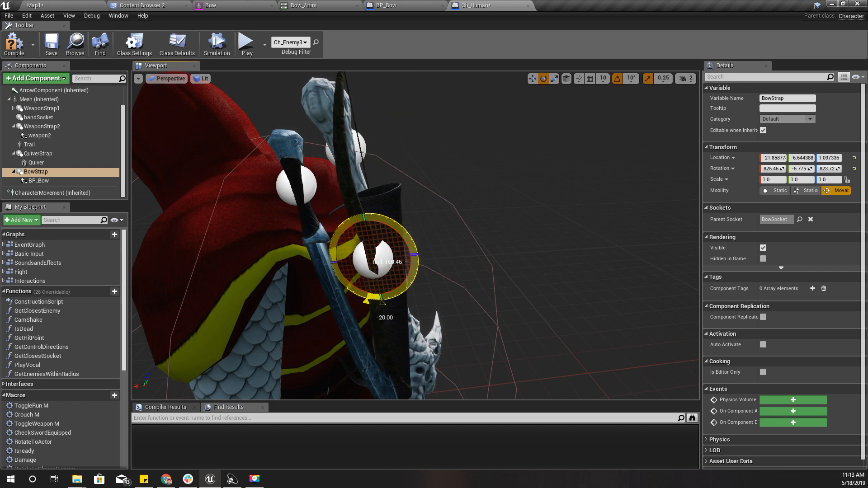
Fit the bow between the sword and quiver by moving BowStrap to location about -23.1, -7.5, -4.0
key(d)
right_drag(372, 290, 292, 346)
key(s)
key(w)
key(d)
key(a)
key(w)
key(s)
right_drag(489, 298, 510, 299)
key(w)
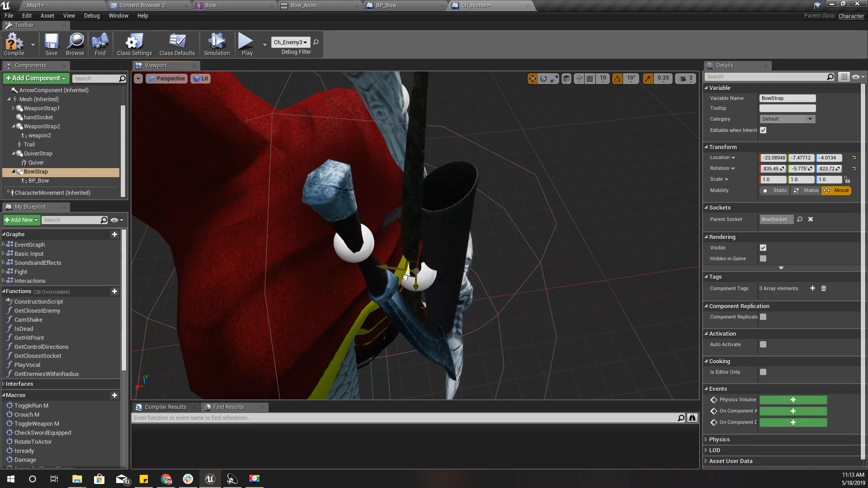
Nudge BowStrap to location about -24.2, -7.7, -3.7 and rotate it by about 10° to follow the back
right_drag(409, 280, 303, 247)
key(d)
key(s)
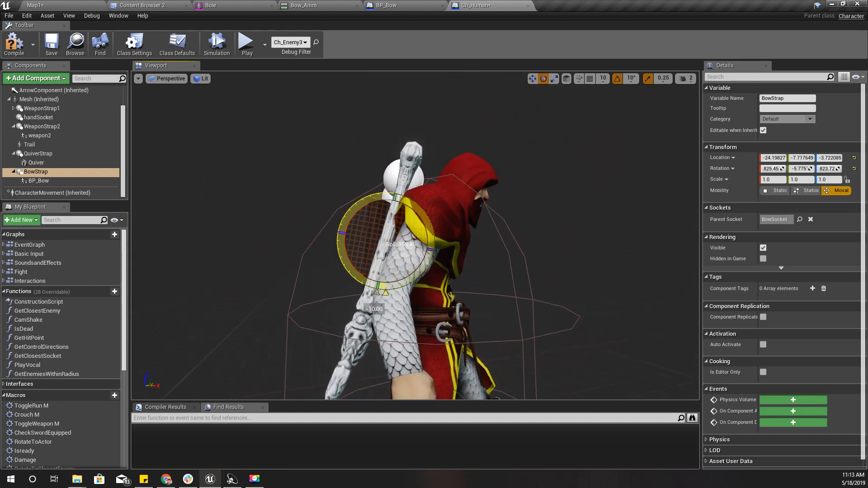
key(a)
right_drag(303, 246, 407, 271)
key(s)
key(d)
key(a)
Rotate QuiverStrap to about -137.6°, 15.0°, 8.5° so the quiver sits alongside the bow
click(38, 154)
key(s)
right_drag(398, 179, 334, 194)
key(d)
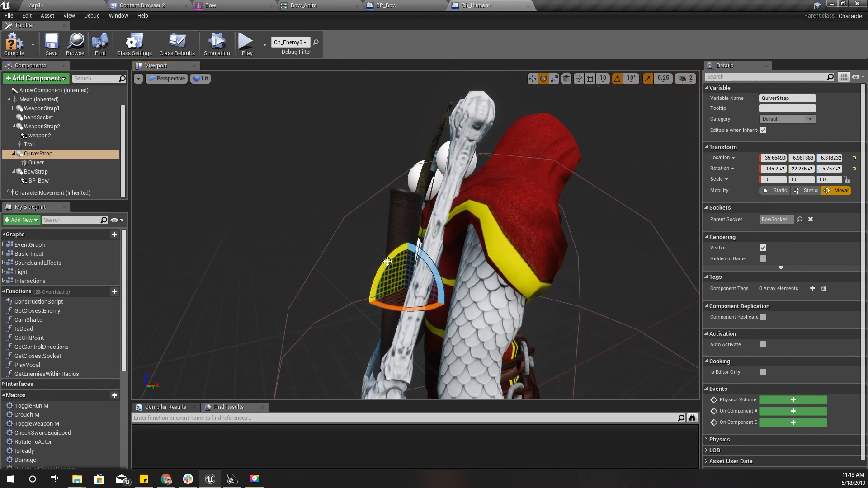
right_drag(410, 244, 511, 260)
key(a)
right_drag(417, 291, 423, 295)
key(s)
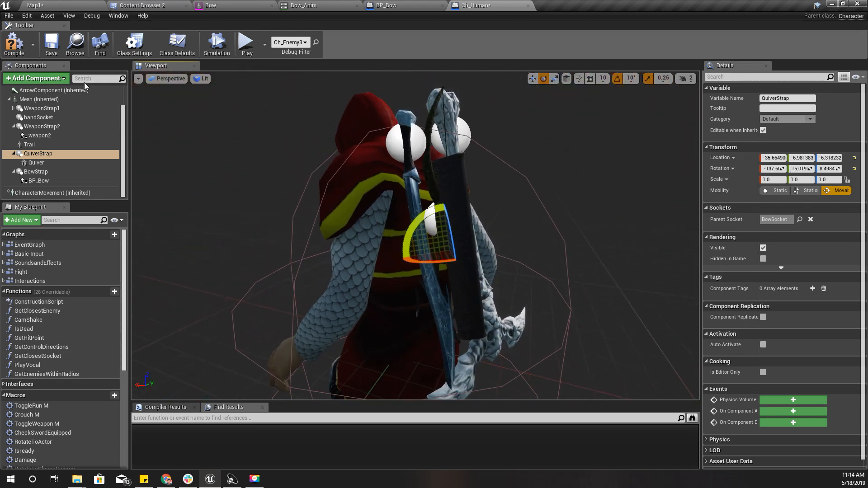
Play Map1 full screen, walk the character to check the weapons on its back, and stop the session
click(60, 6)
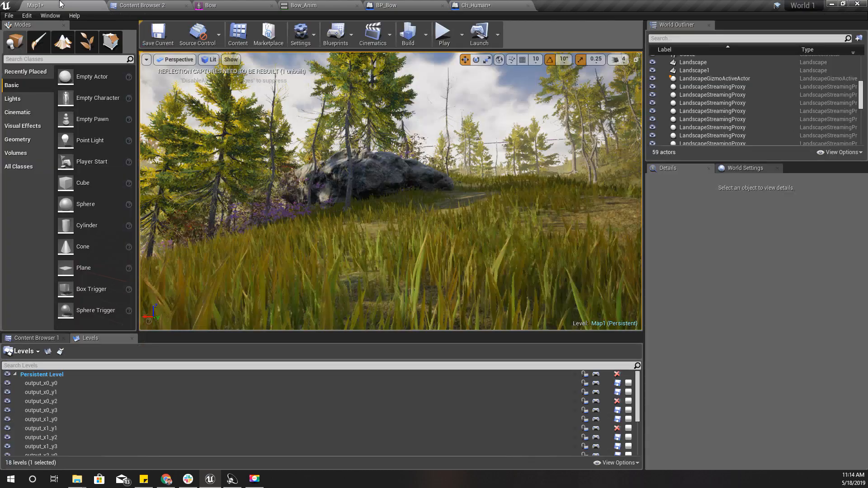
mouse_move(403, 216)
right_down()
mouse_move(389, 212)
mouse_move(403, 216)
right_up()
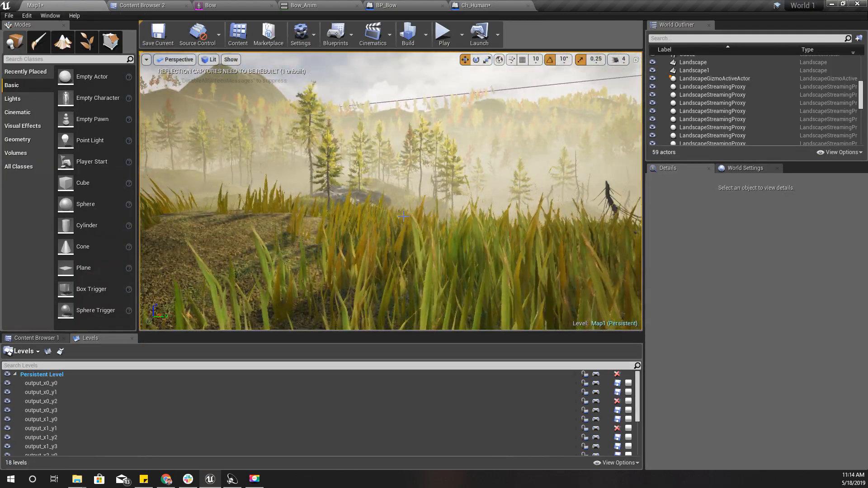
key(F11)
key(alt+p)
key(w)
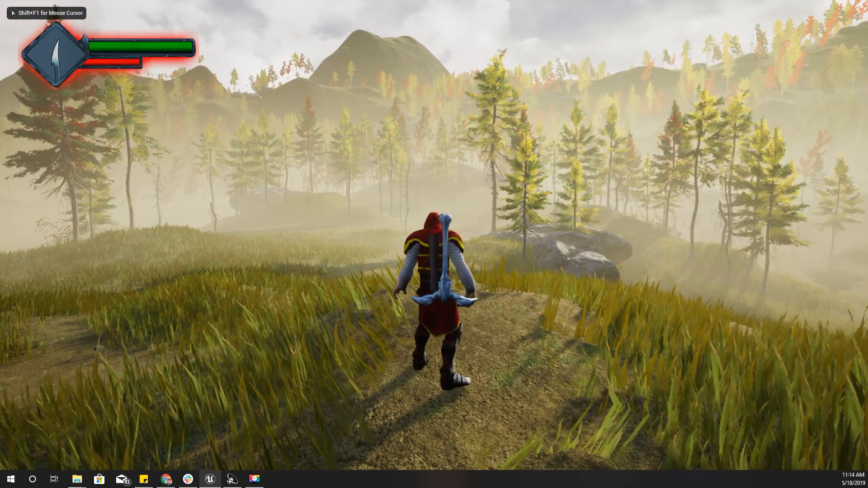
key(Escape)
right_drag(525, 231, 502, 239)
key(F11)
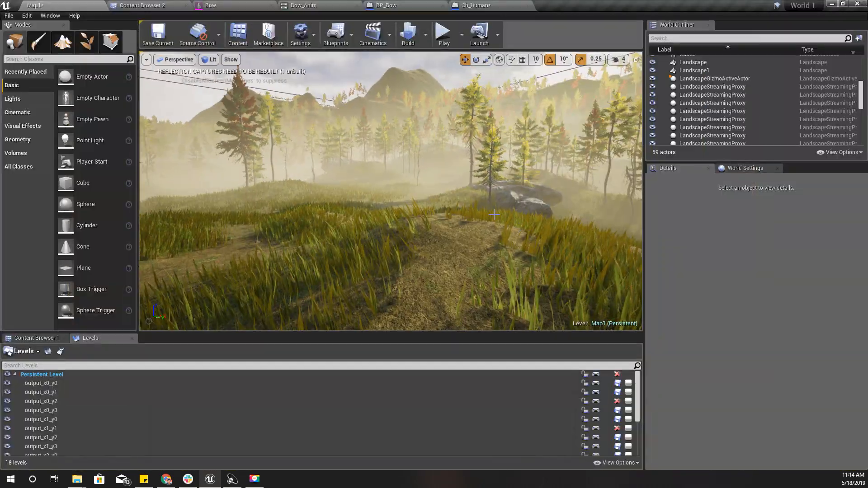
Save the changes and disable Pause Anims on Ch_Human's Mesh component
key(ctrl+s)
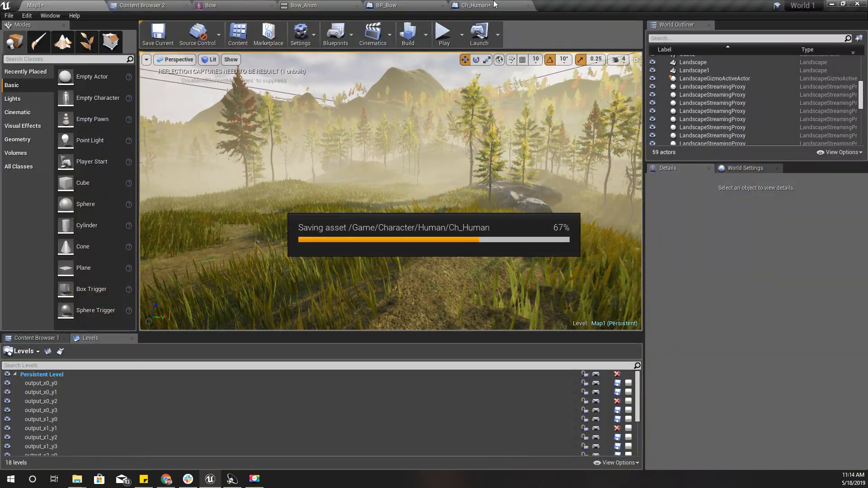
click(494, 5)
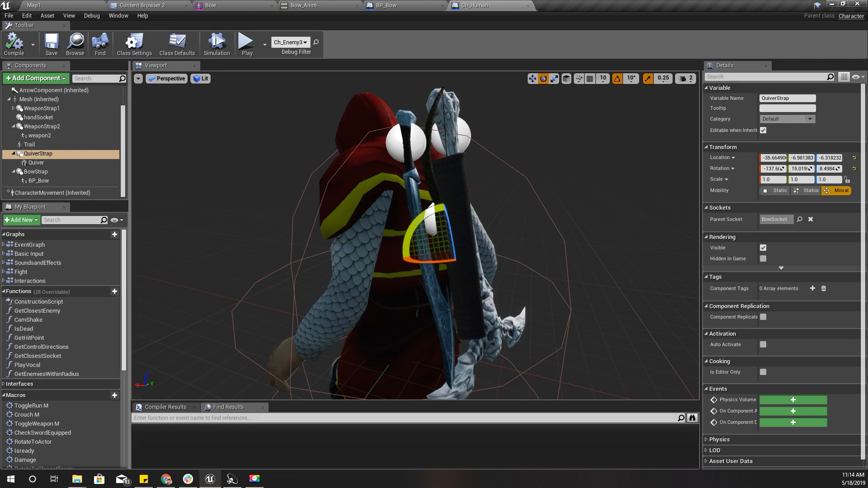
click(370, 175)
click(764, 282)
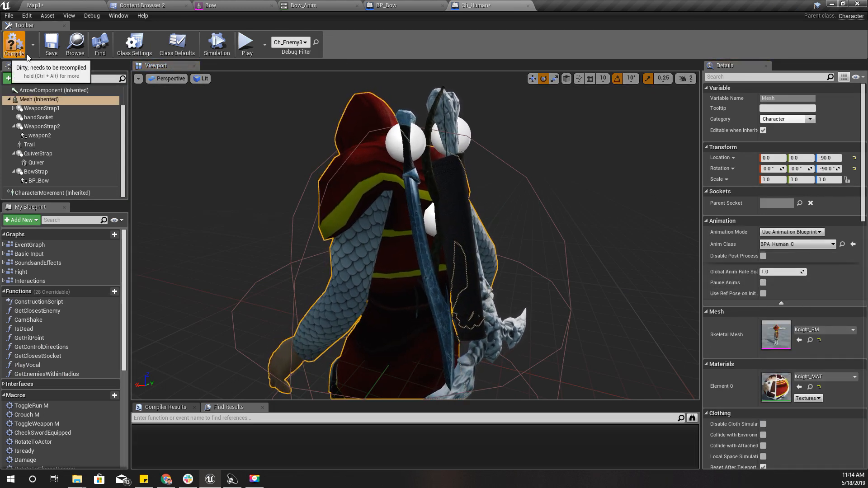
Play Map1 full screen and walk the character while drawing and switching its weapons to check the bow and quiver on its back
click(58, 4)
right_drag(357, 243, 337, 235)
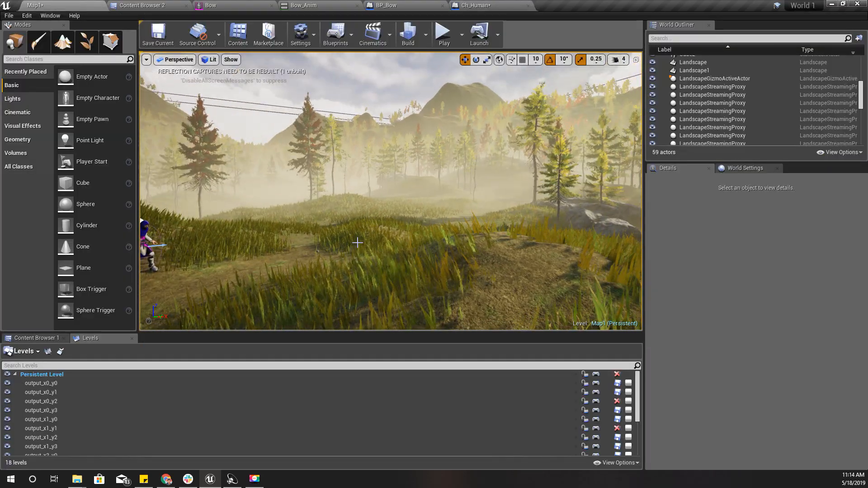
key(F11)
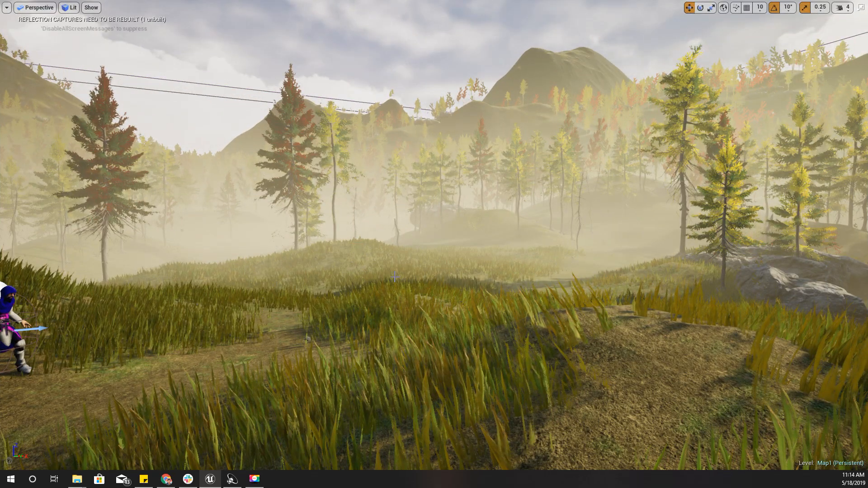
key(alt+p)
key(w)
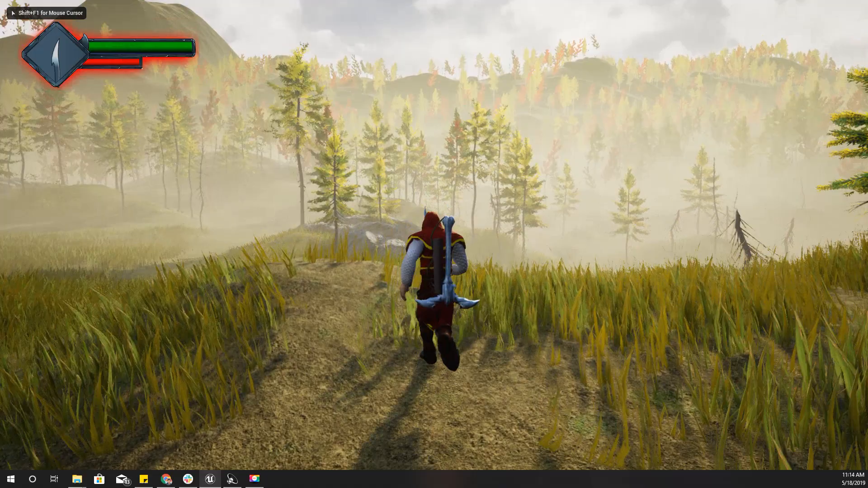
key(e)
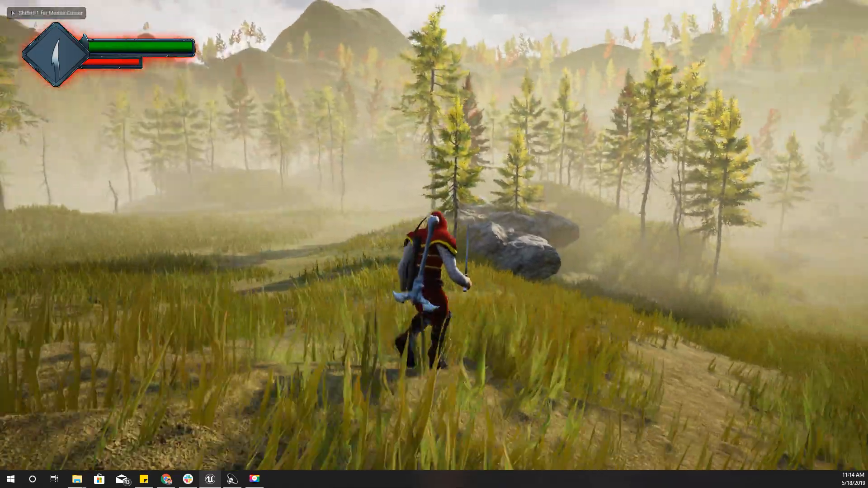
key(w)
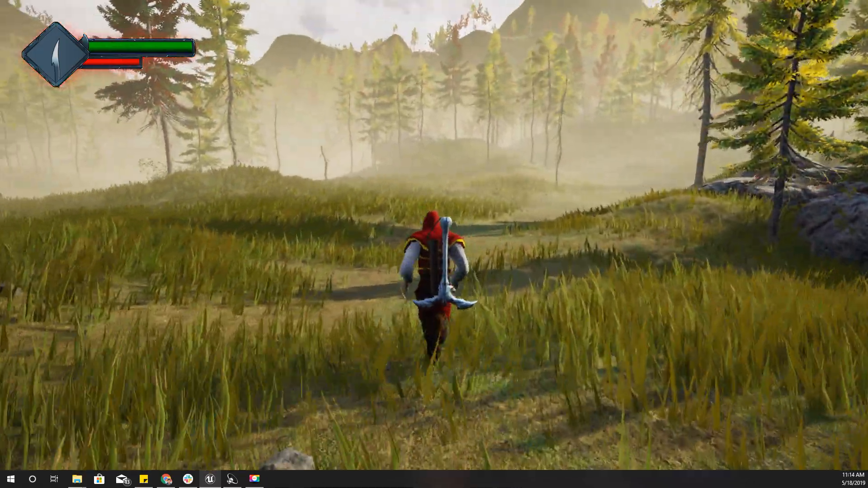
key(e)
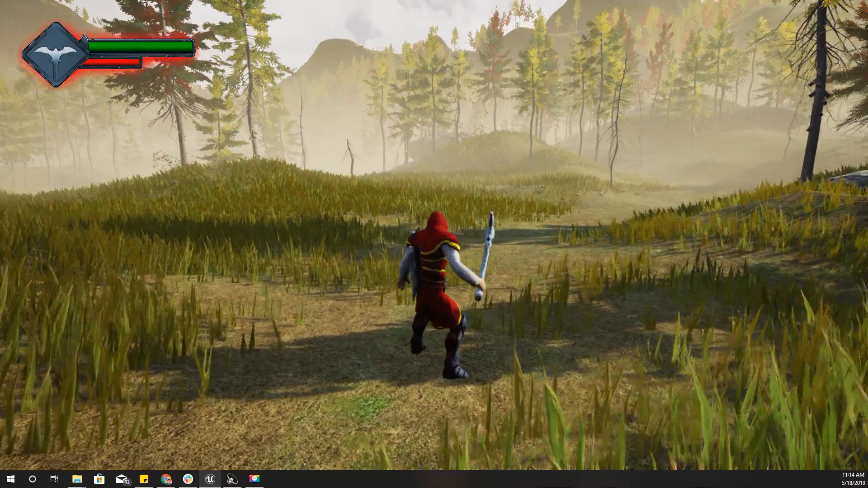
Run the character along the path with the second weapon in hand and check the back gear from several angles
key(w)
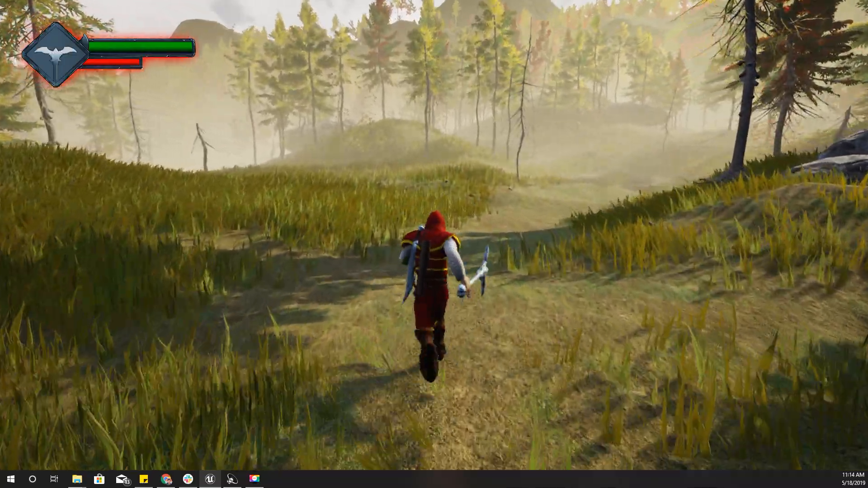
key(w)
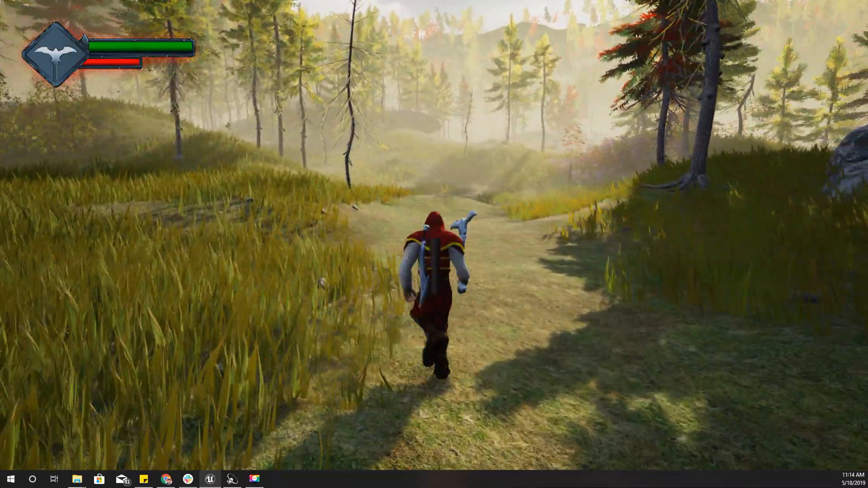
key(w)
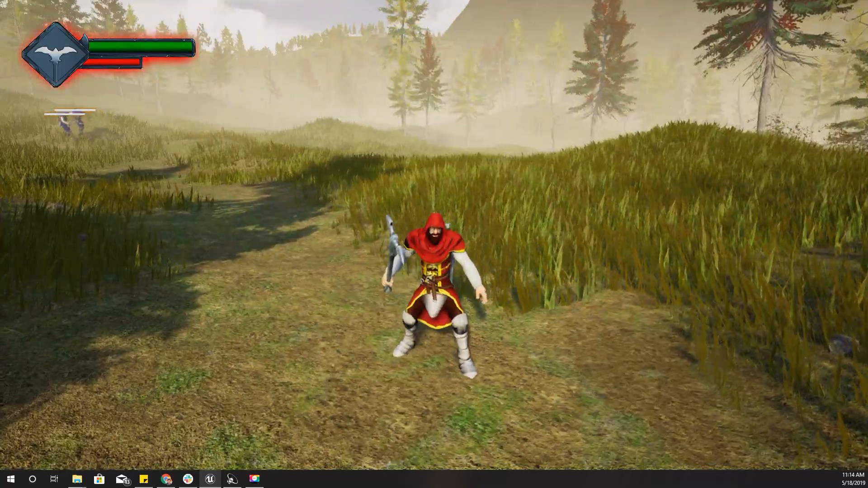
key(w)
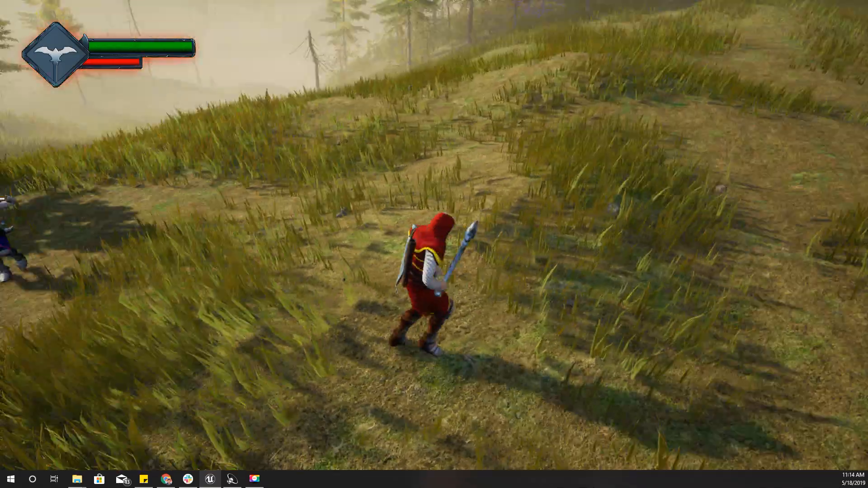
Stop the play session and examine the sword, quiver and bow on the blue-hooded character's back in the level
key(Escape)
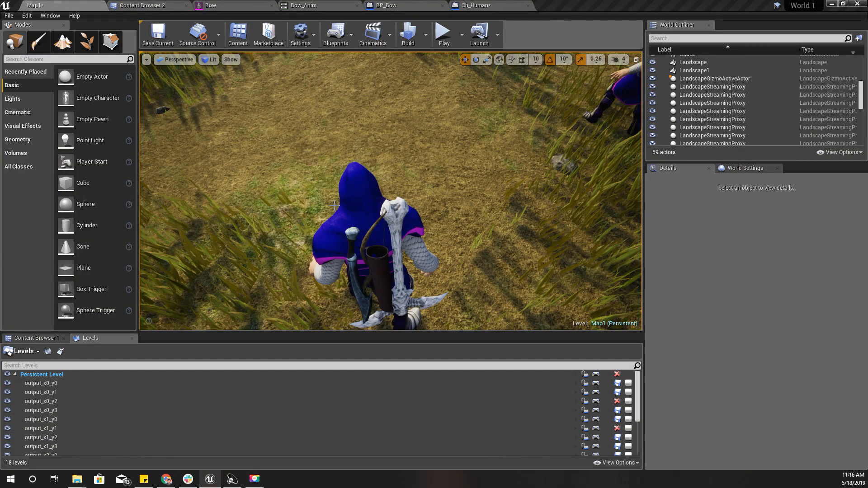
right_drag(335, 206, 345, 235)
key(w)
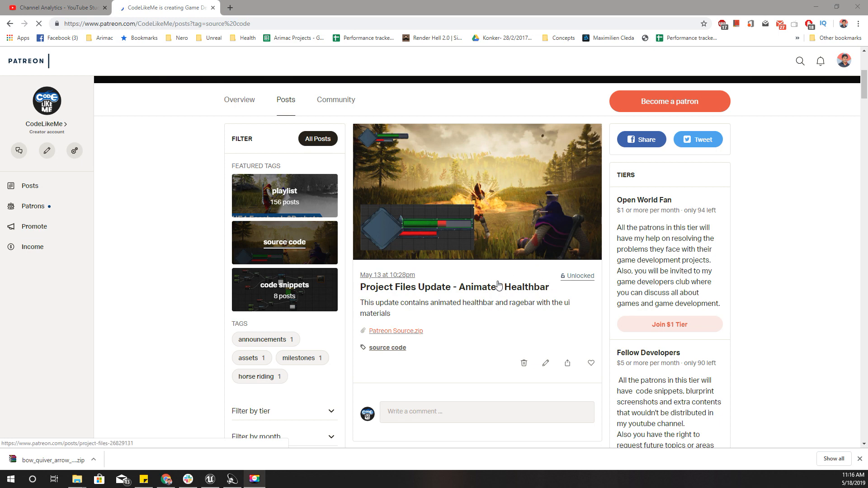
Switch to the CodeLikeMe Patreon page in Chrome, look through the source code posts and dismiss the downloads bar
scroll(497, 284, down, 10)
scroll(500, 283, up, 15)
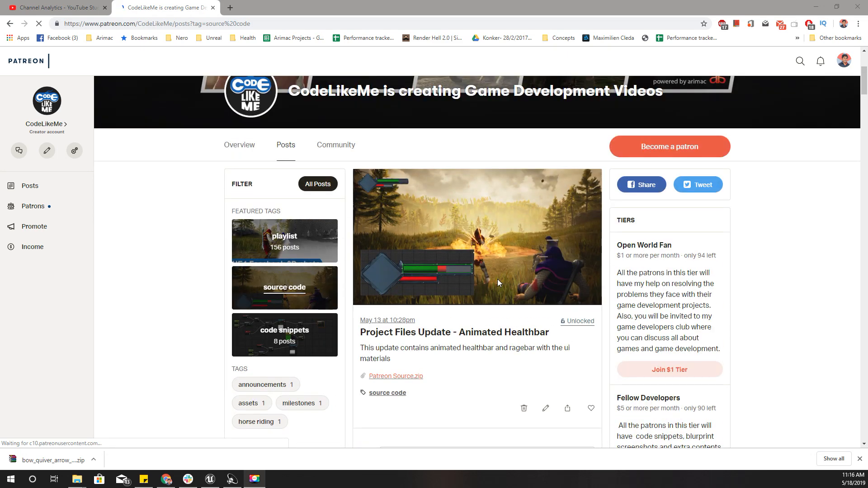
scroll(498, 283, down, 6)
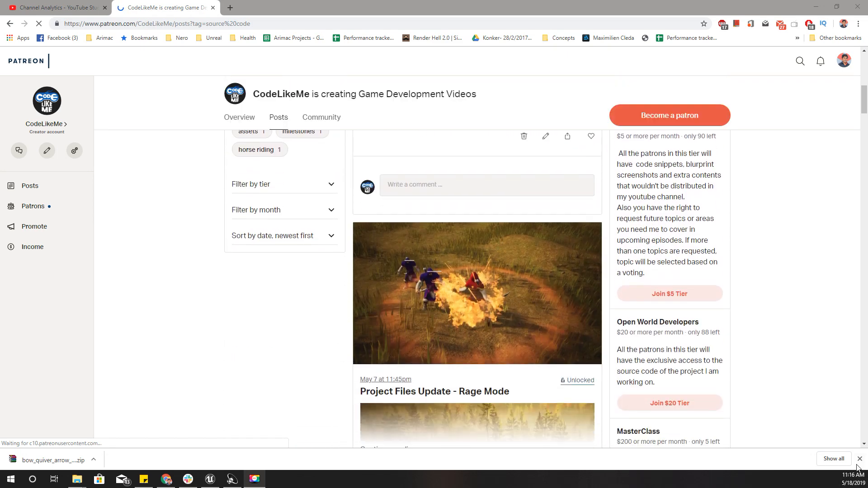
click(860, 459)
scroll(430, 306, up, 3)
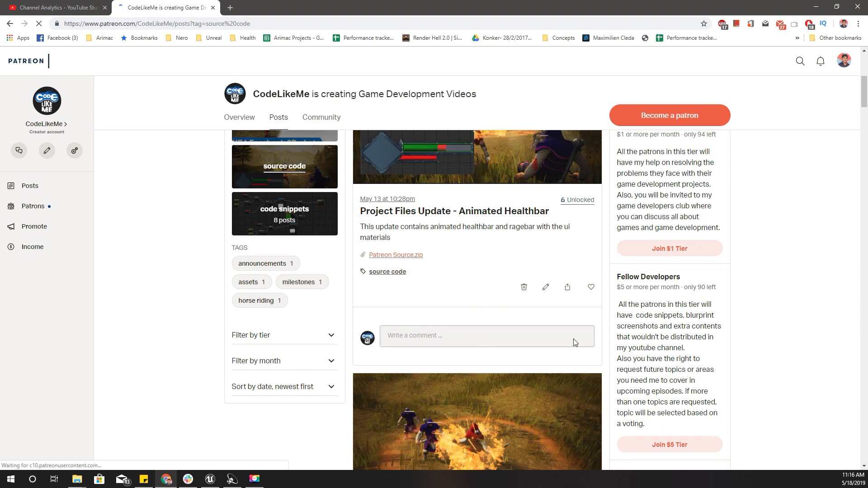
scroll(574, 343, up, 2)
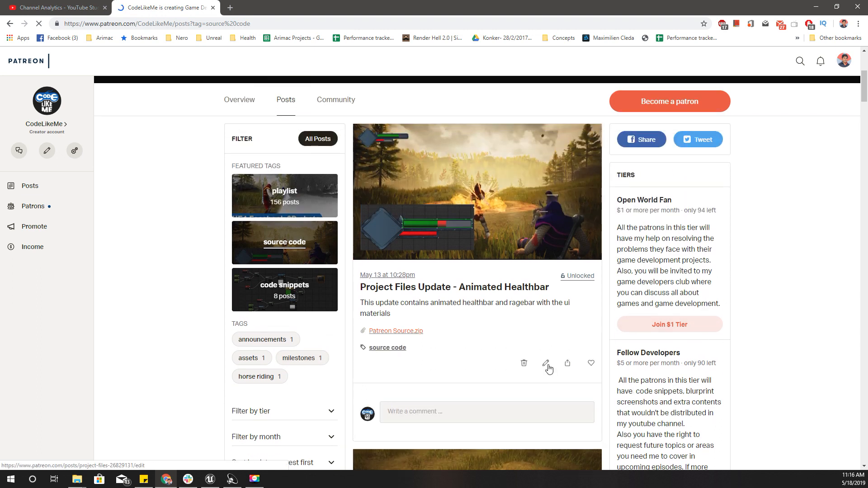